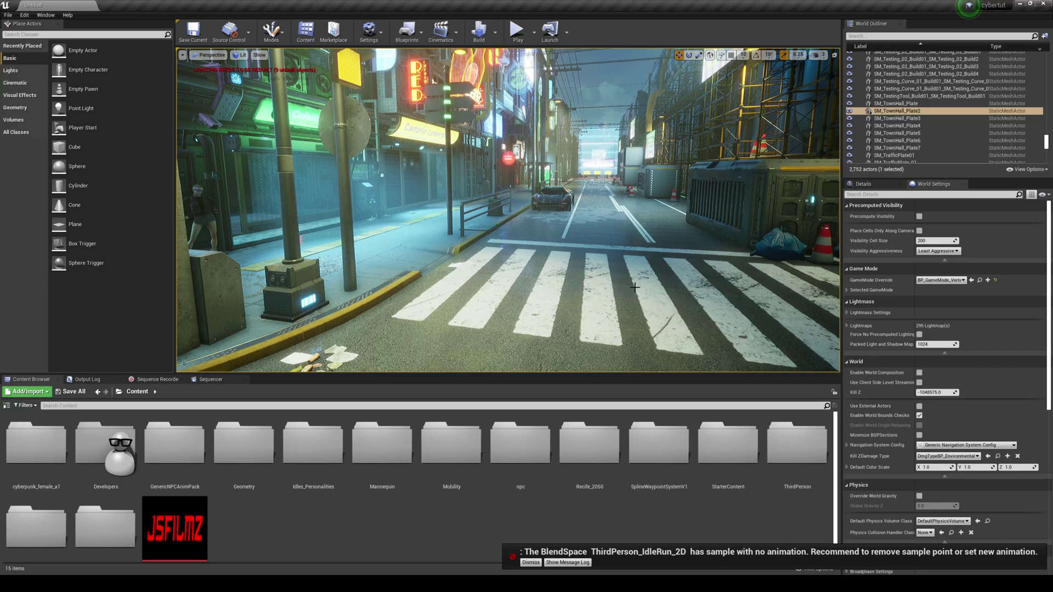
key("s")
right_click_drag(679, 243, 688, 243)
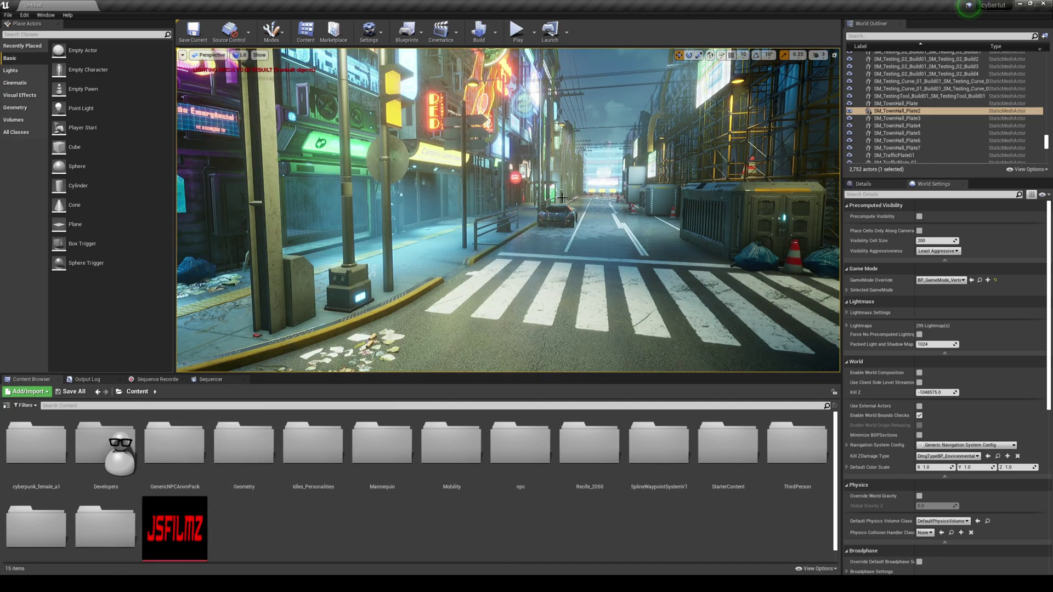
Step: Switch to the Epic Games Launcher and open the library of projects and owned vault assets
key("super")
type("epi")
key("Return")
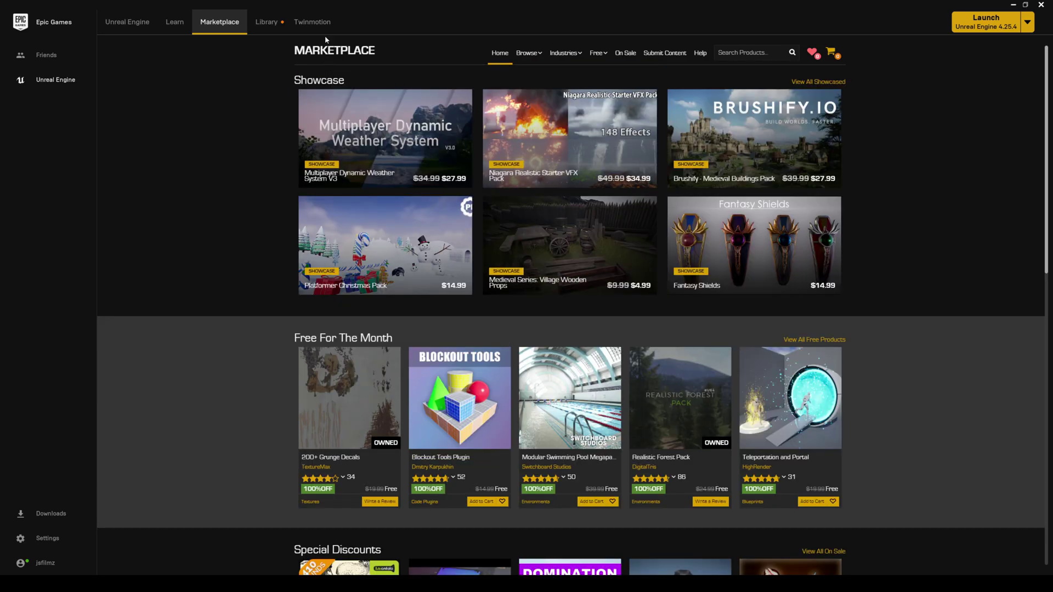
left_click(274, 22)
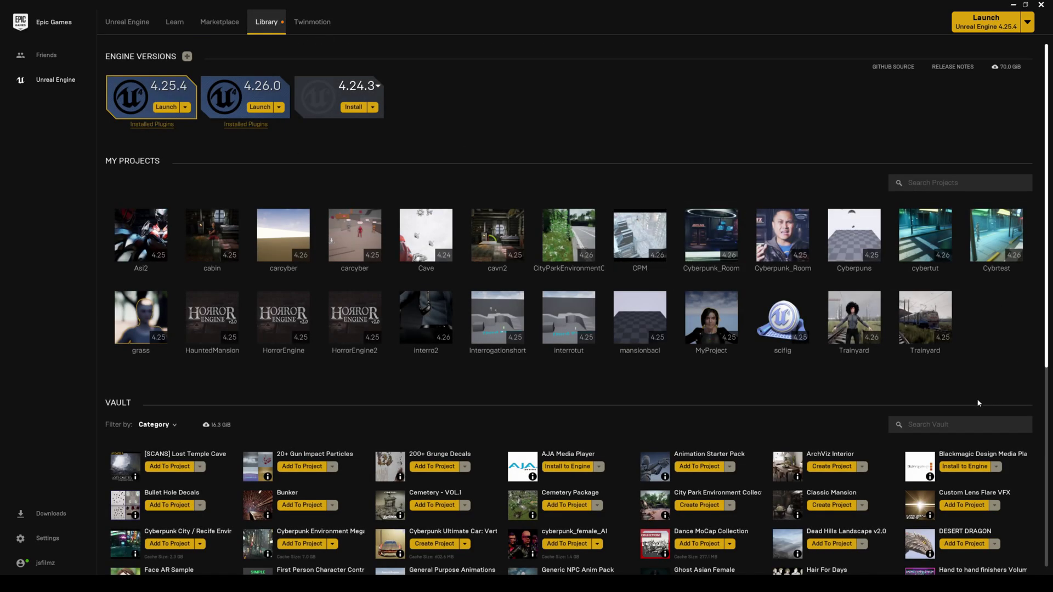
Step: Search the vault for "sci" and open the detail page of the Scifi Unit Female pack
left_click(909, 425)
type("cyber")
key("ctrl+a")
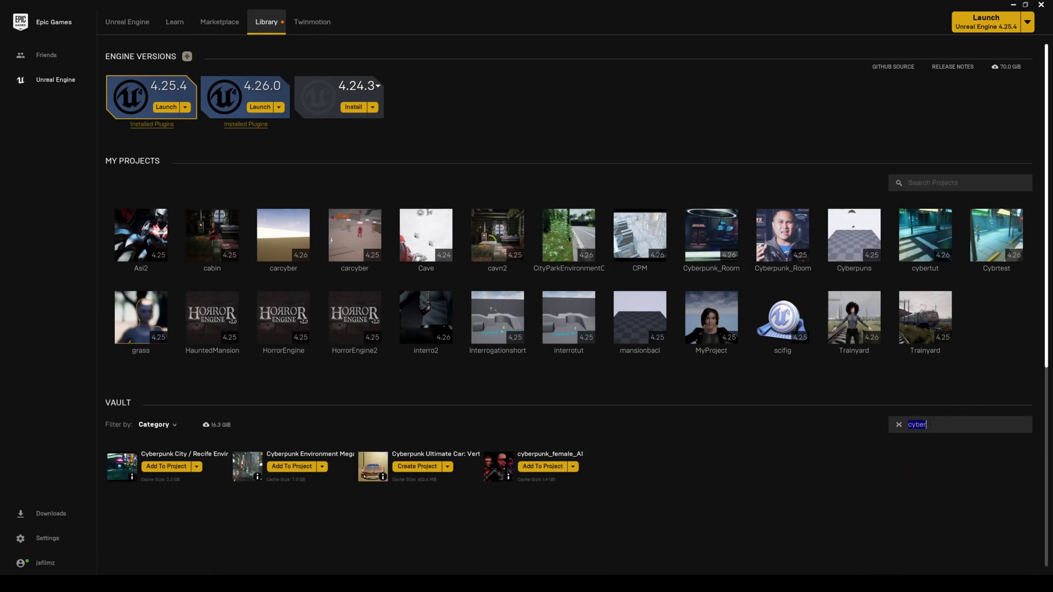
type("sci")
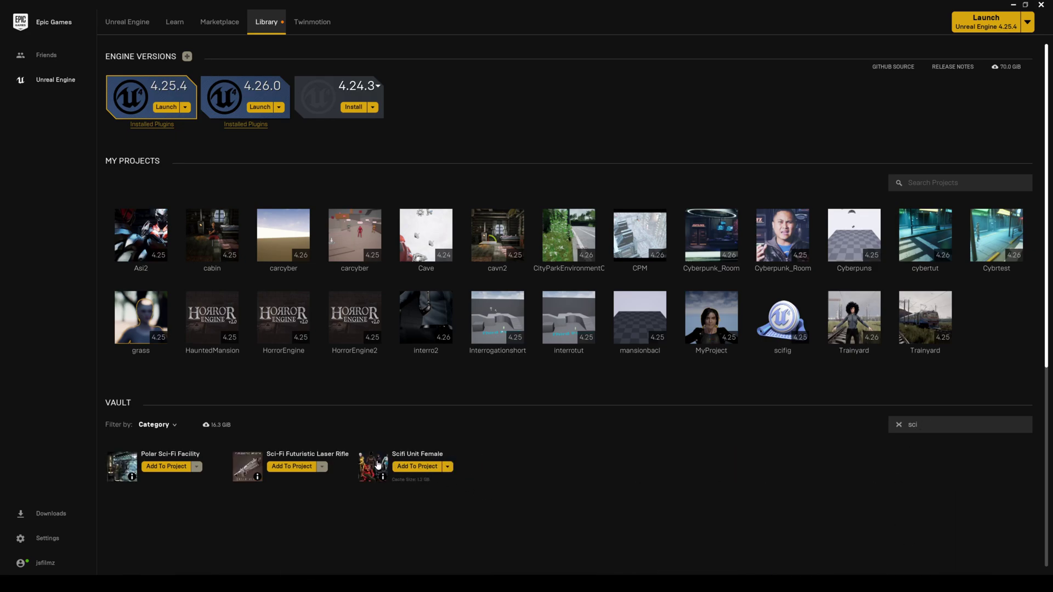
left_click(398, 459)
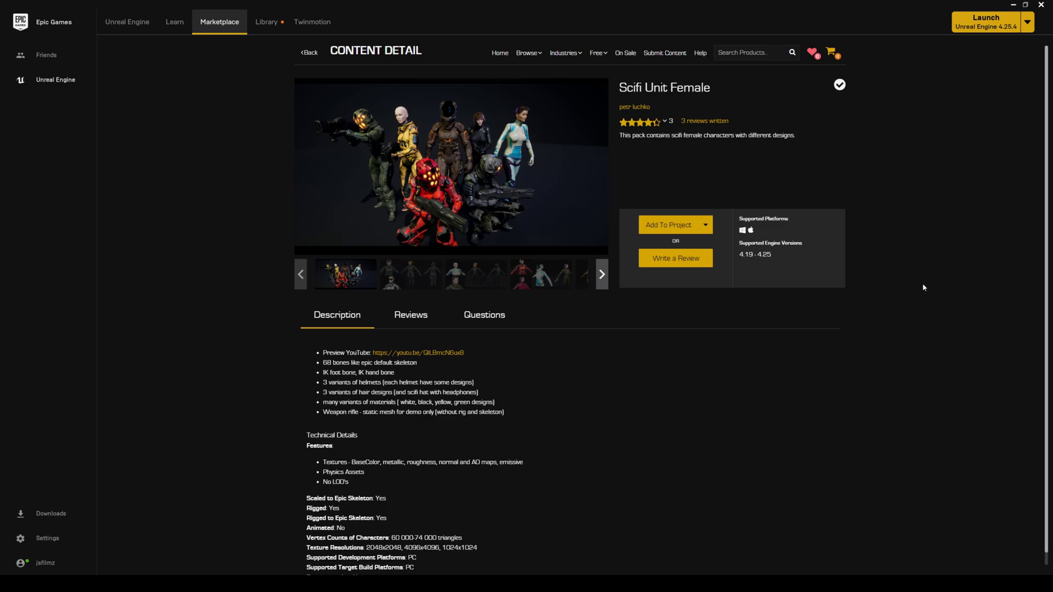
Step: Add the Scifi Unit Female pack to the scifig project, with all projects shown in the project selection
left_click(691, 229)
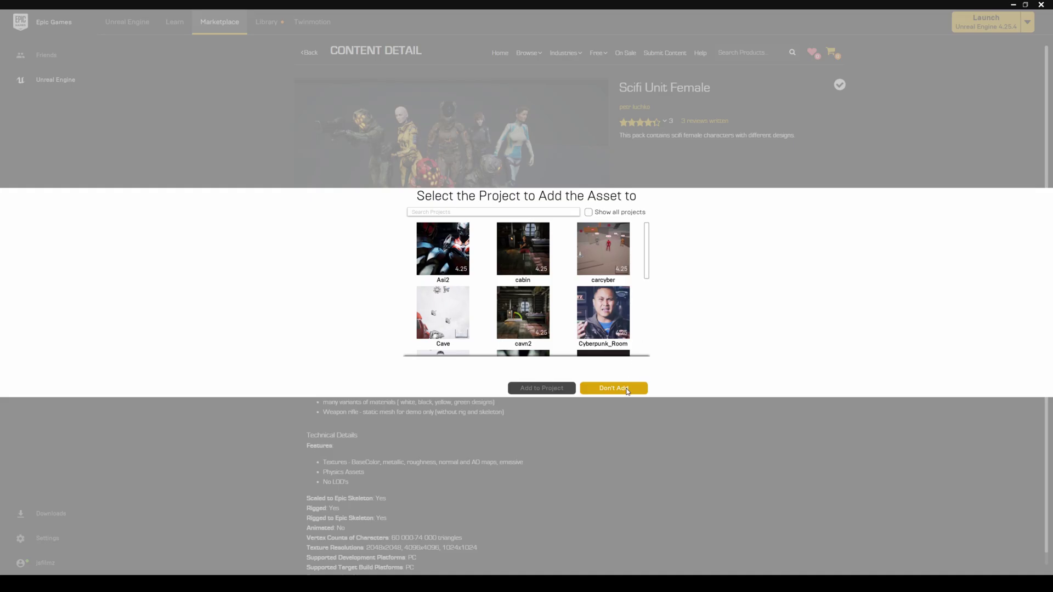
left_click(614, 388)
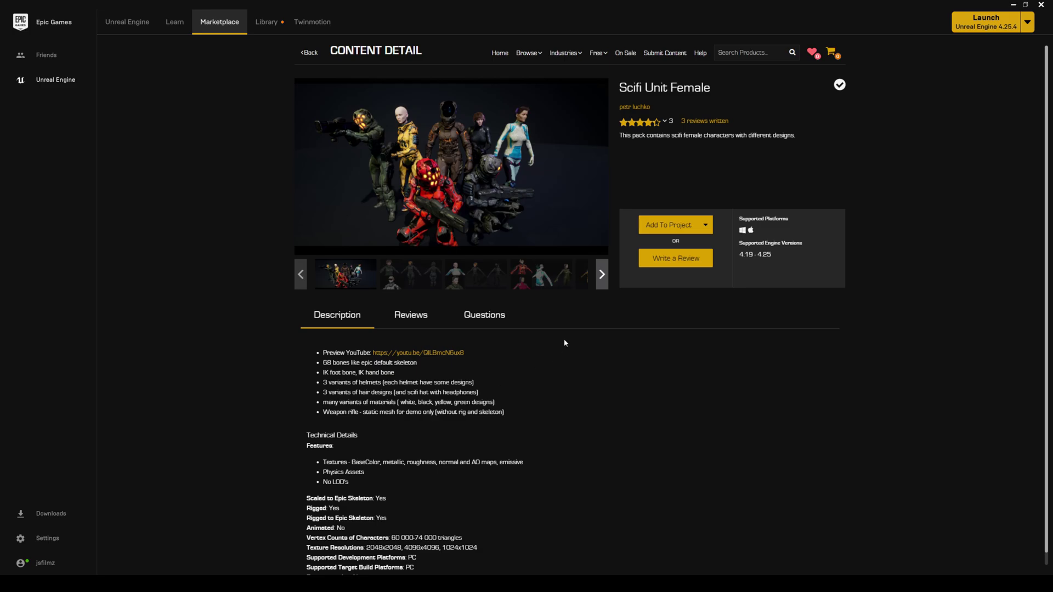
left_click(686, 226)
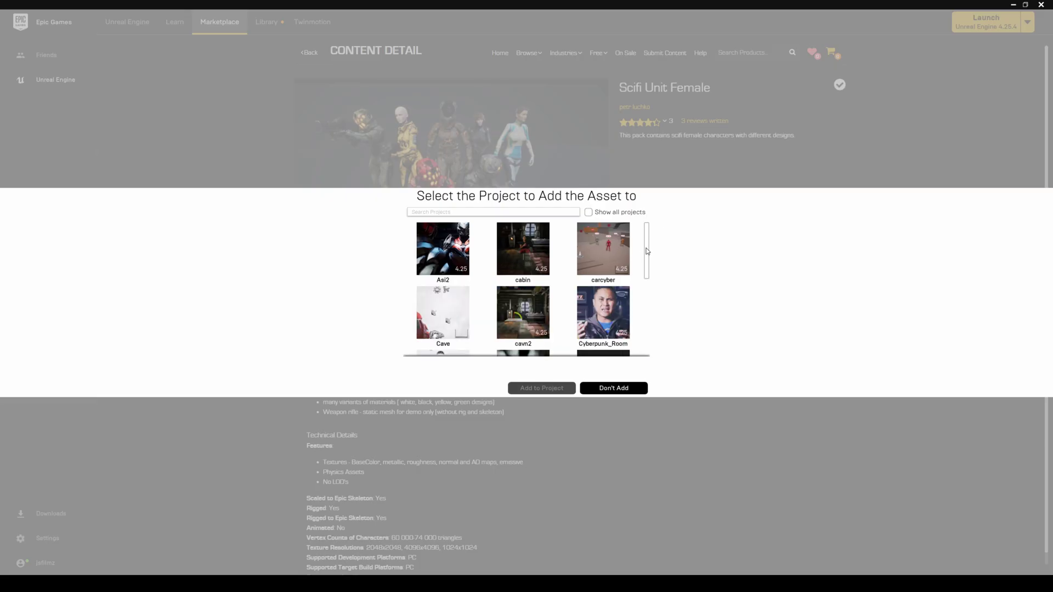
left_click(589, 212)
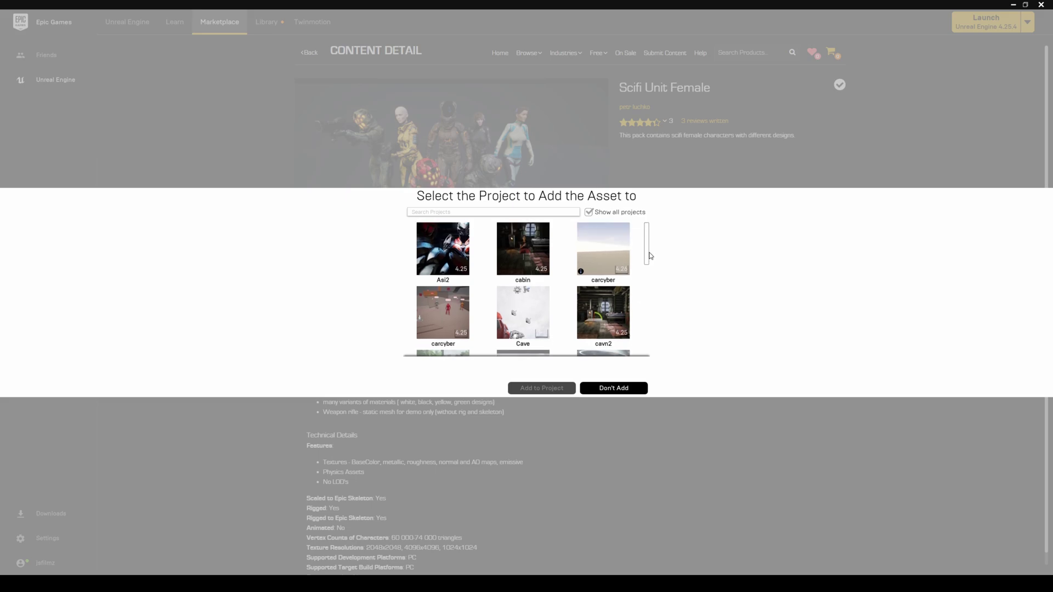
left_click_drag(648, 255, 646, 344)
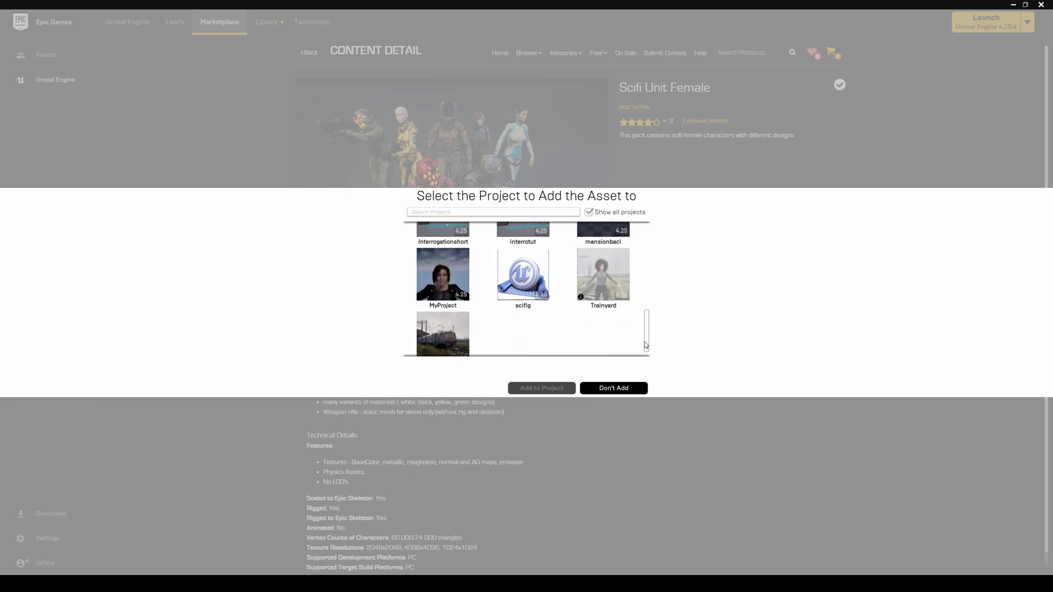
left_click(545, 299)
left_click(541, 388)
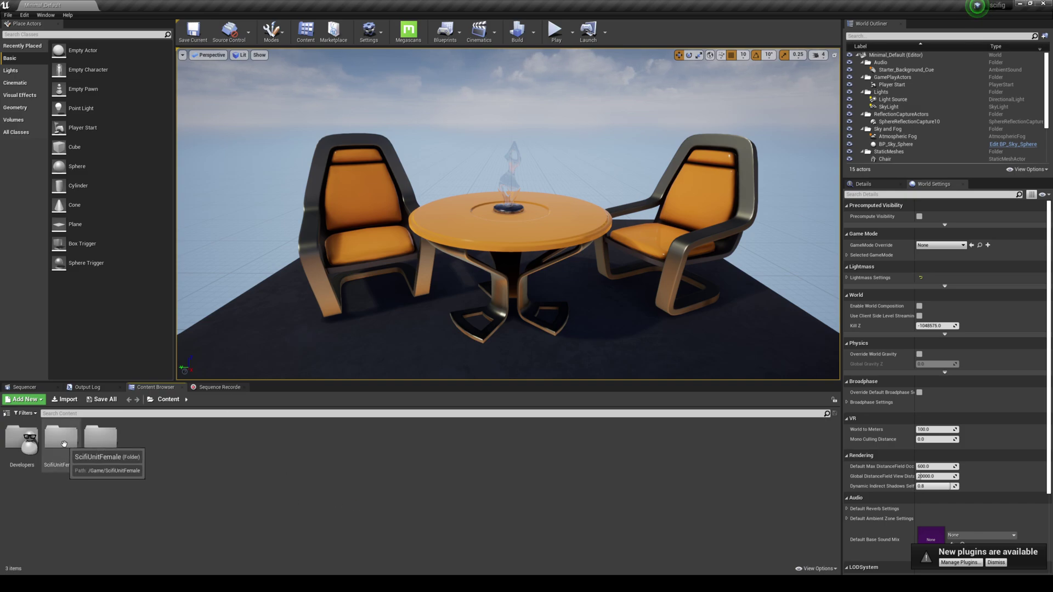
Step: Switch to the scifig project's Unreal Editor and start migrating the ScifiUnitFemale folder with all its listed assets
left_click(160, 555)
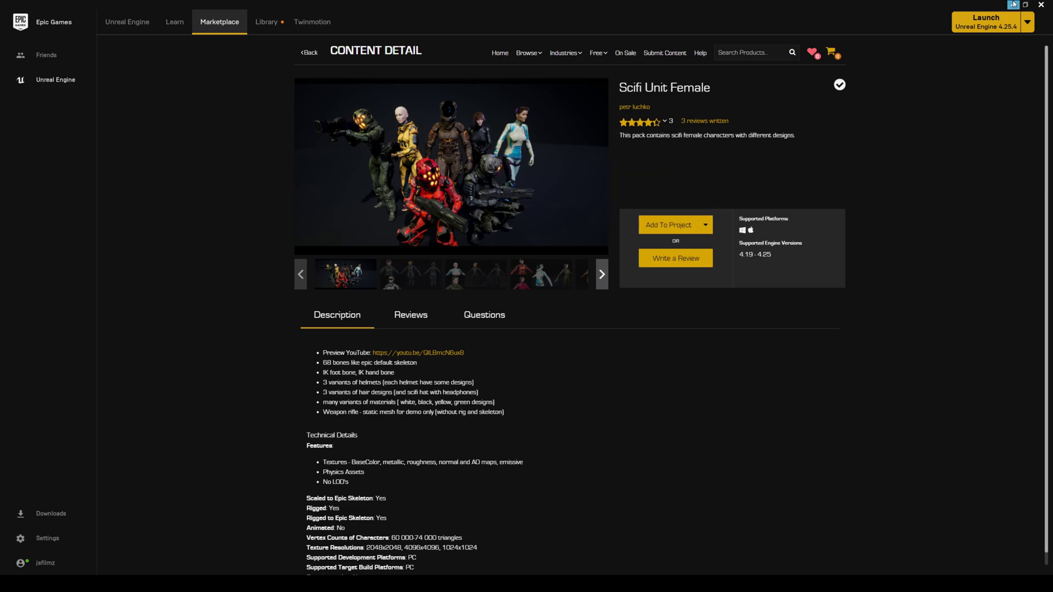
left_click(1014, 4)
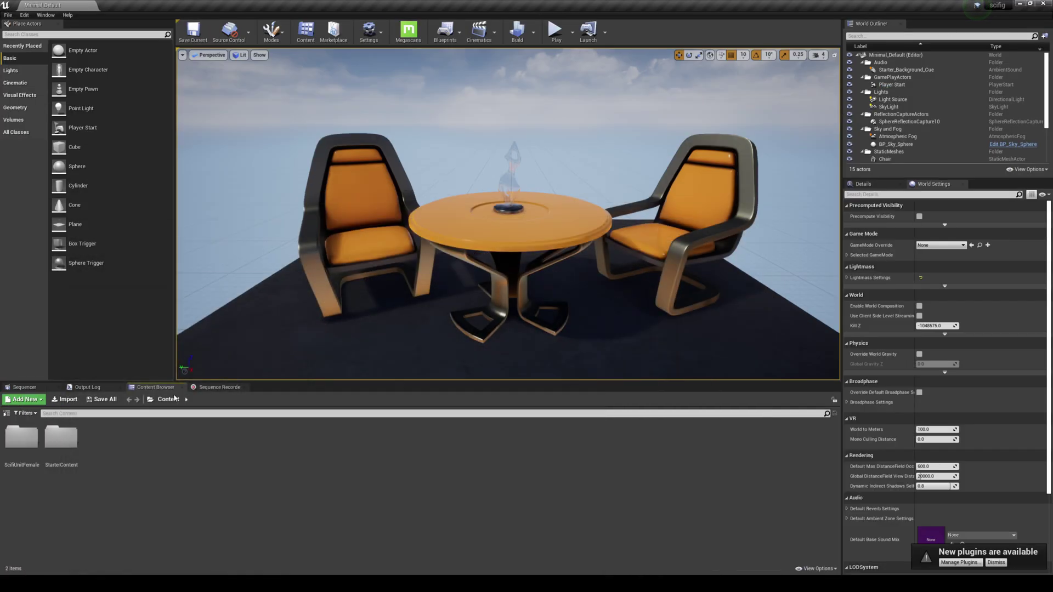
right_click(21, 449)
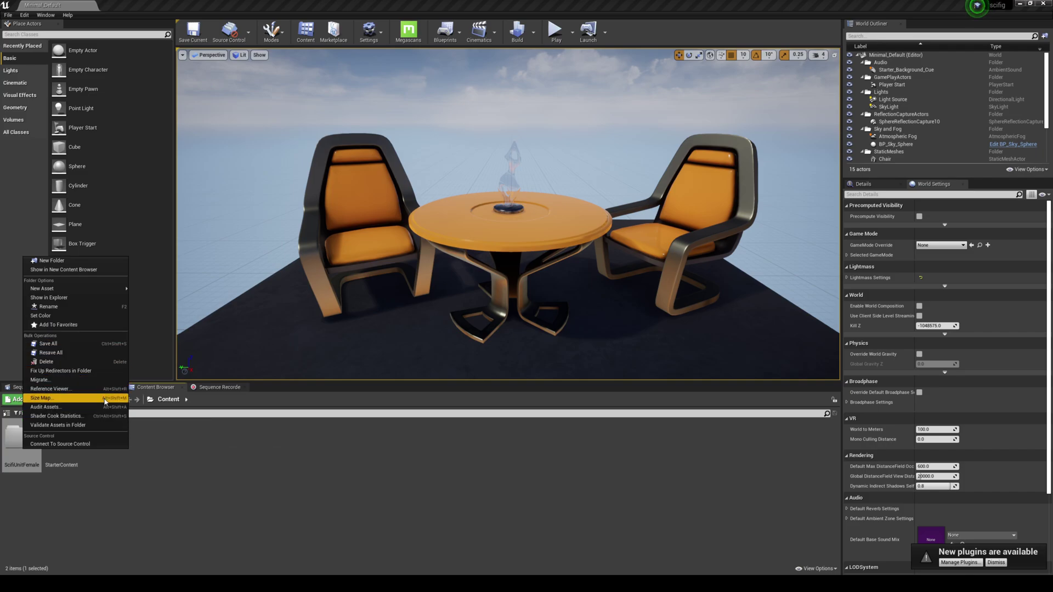
left_click(99, 380)
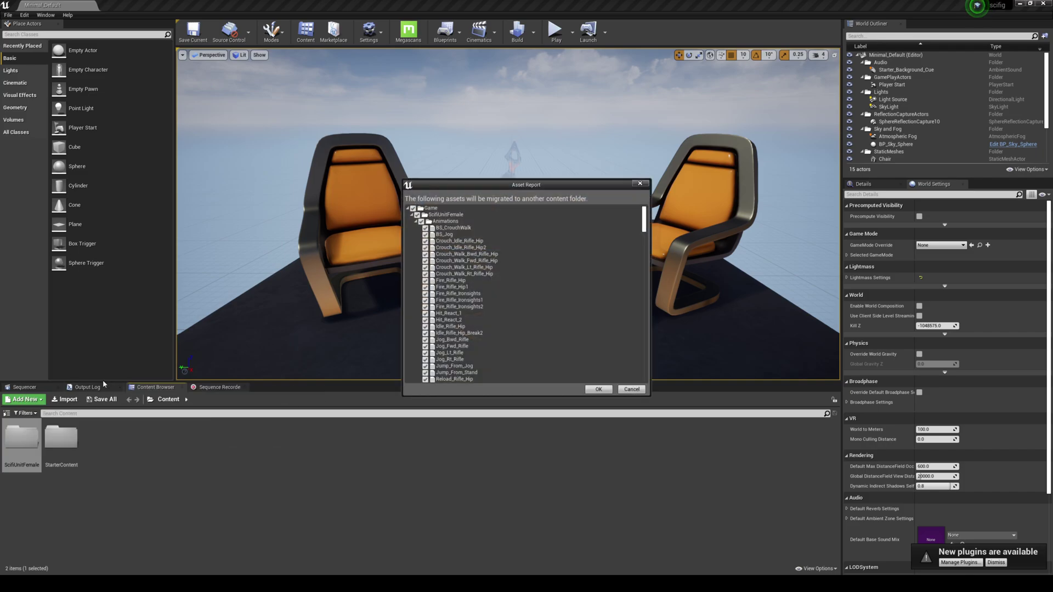
left_click(597, 390)
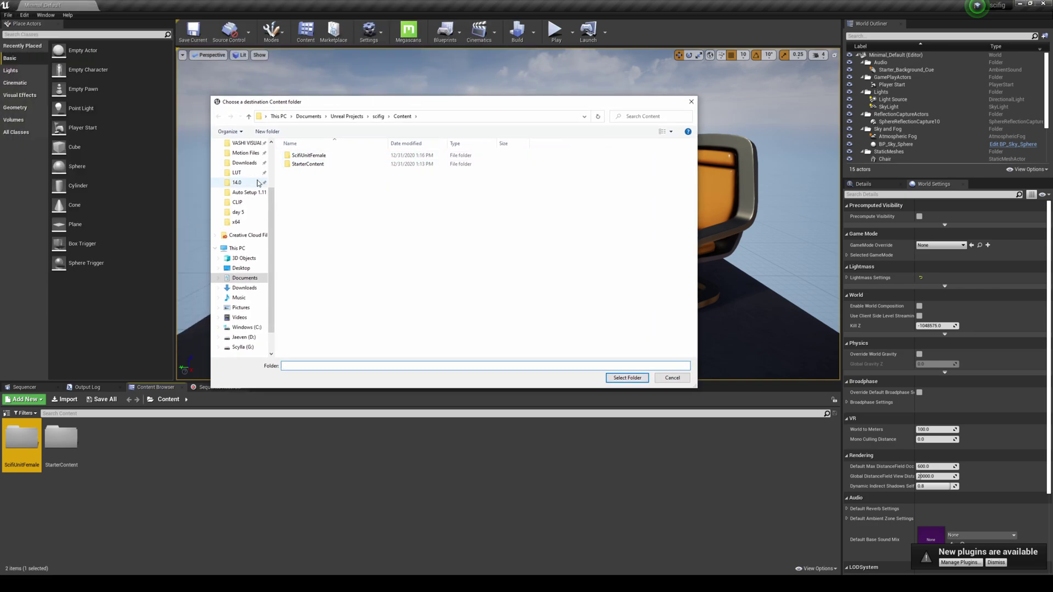
Step: Choose the Content folder of the "Cybrtest - Copy" project in Unreal Projects as the migration destination
scroll(250, 187, "up", 2)
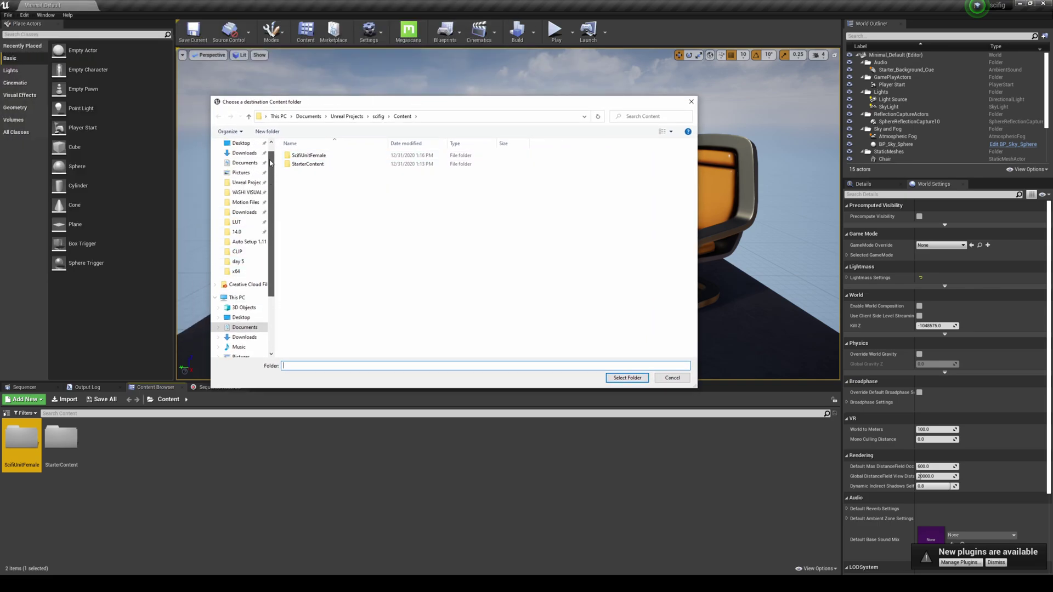
left_click(246, 185)
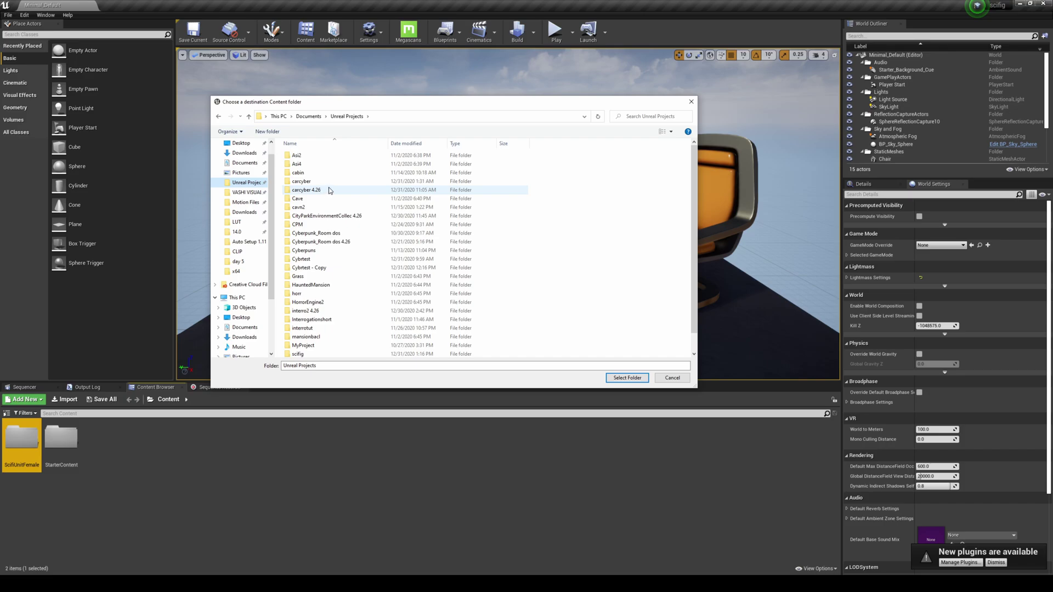
left_click(362, 268)
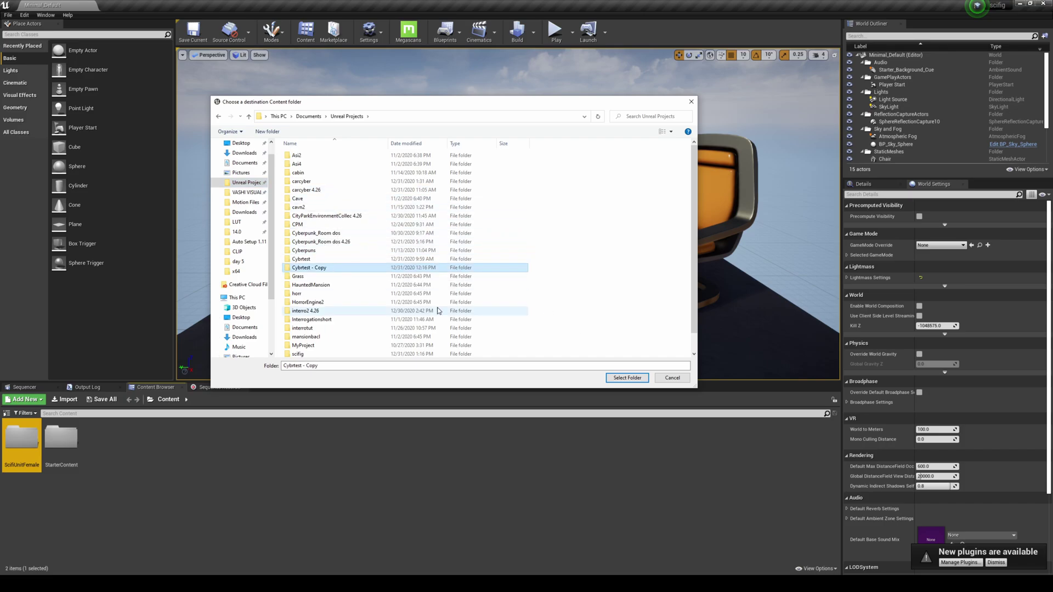
double_click(326, 267)
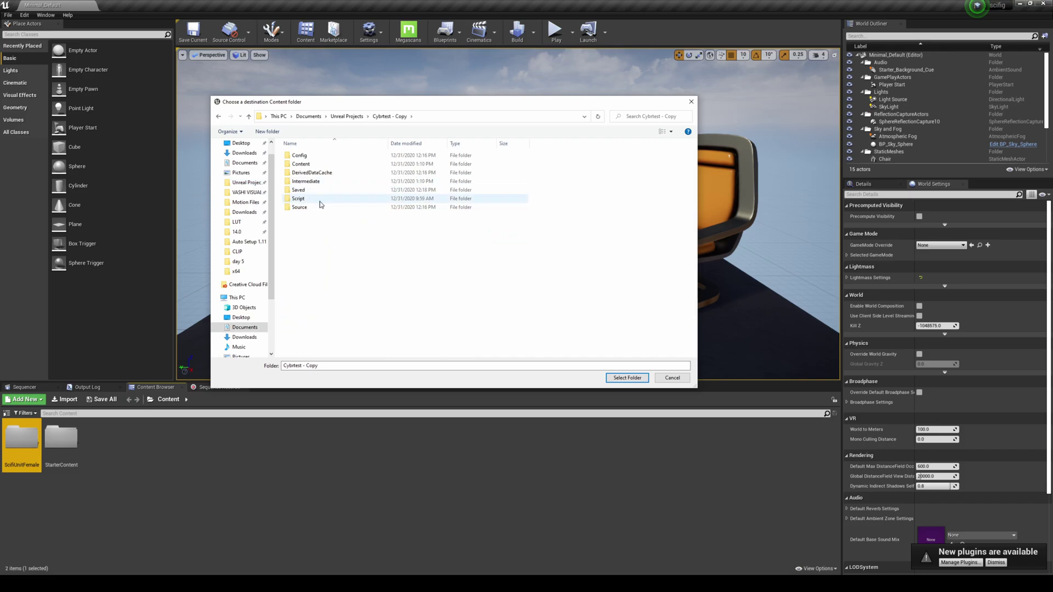
double_click(300, 164)
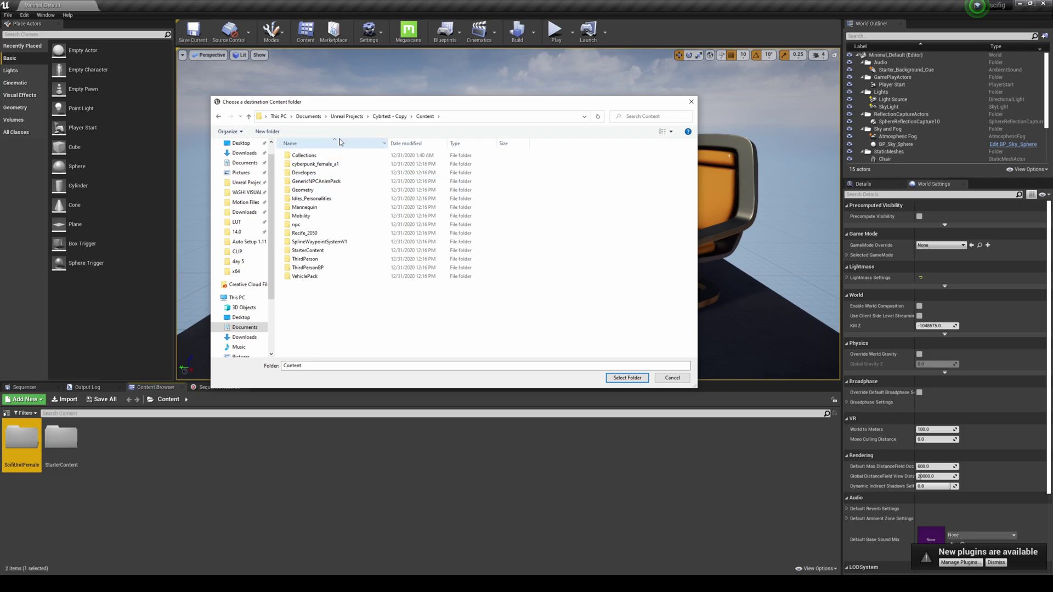
left_click(626, 378)
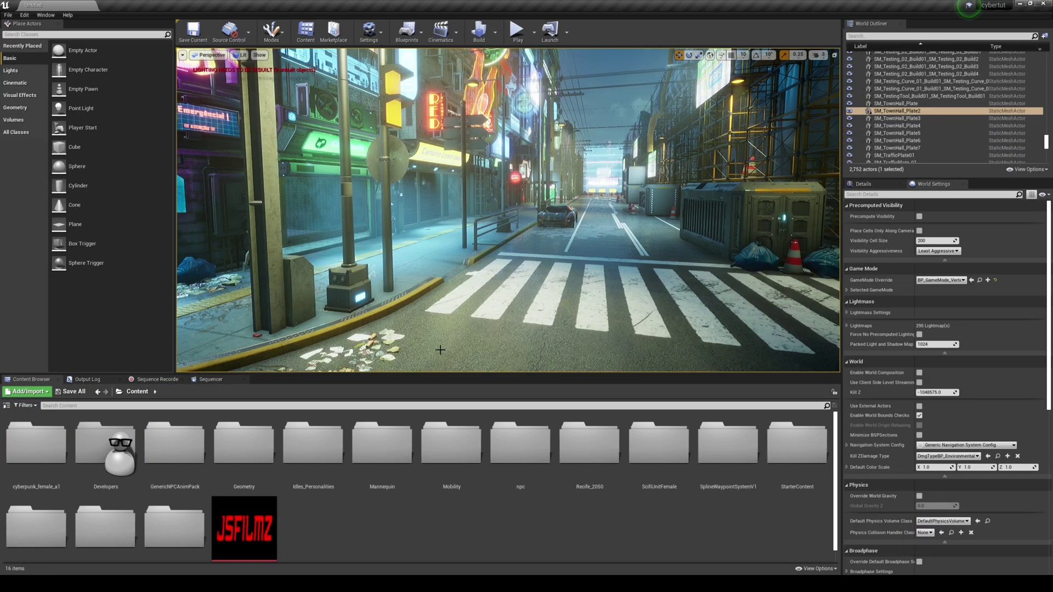
Step: In the cybertut project, open ScifiUnitFemale's Meshes folder and look through the character meshes
scroll(385, 512, "down", 1)
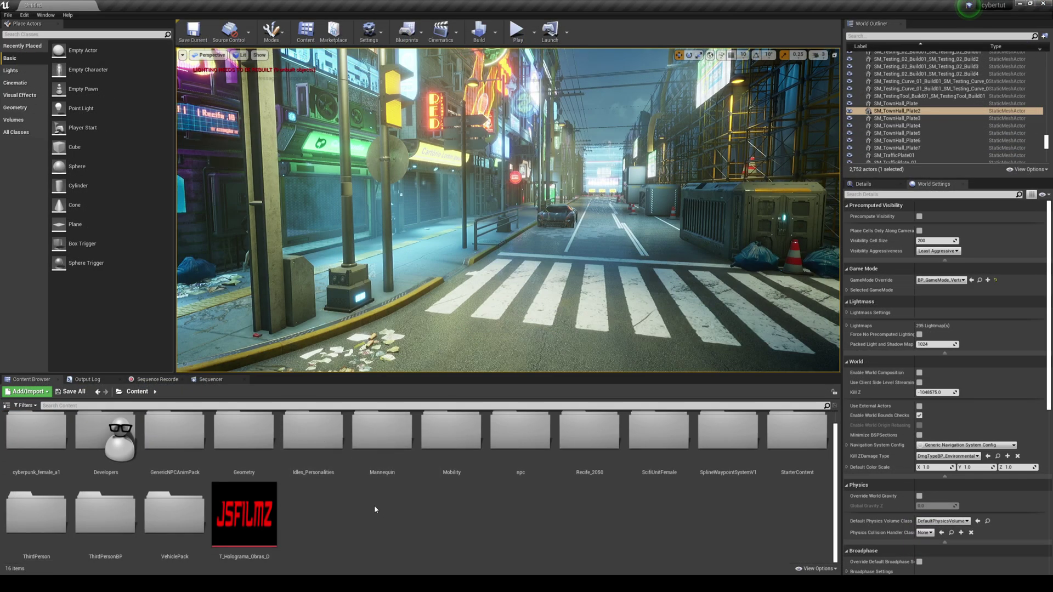
scroll(696, 516, "up", 1)
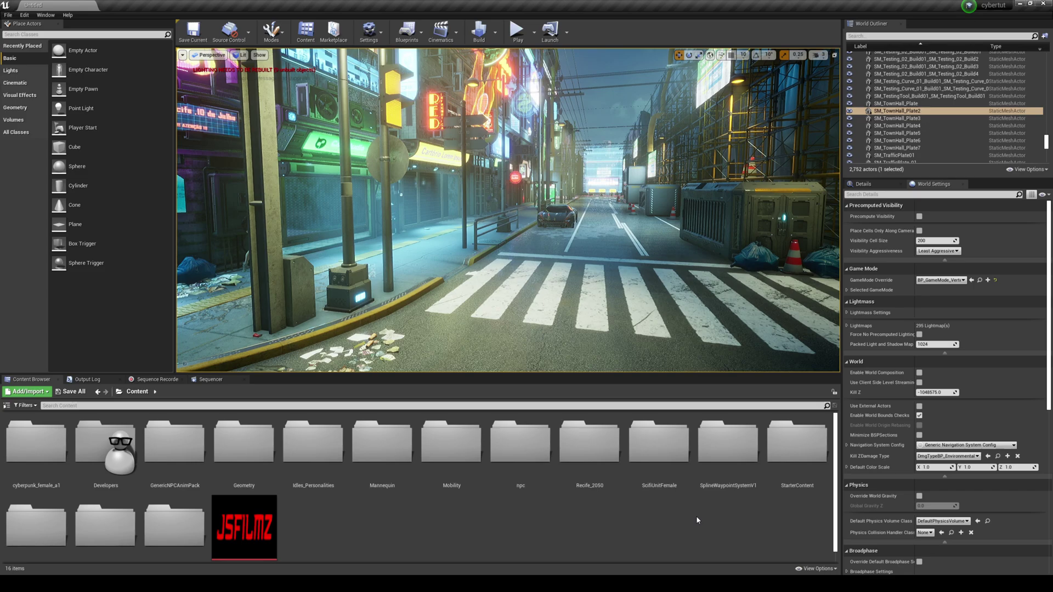
double_click(657, 444)
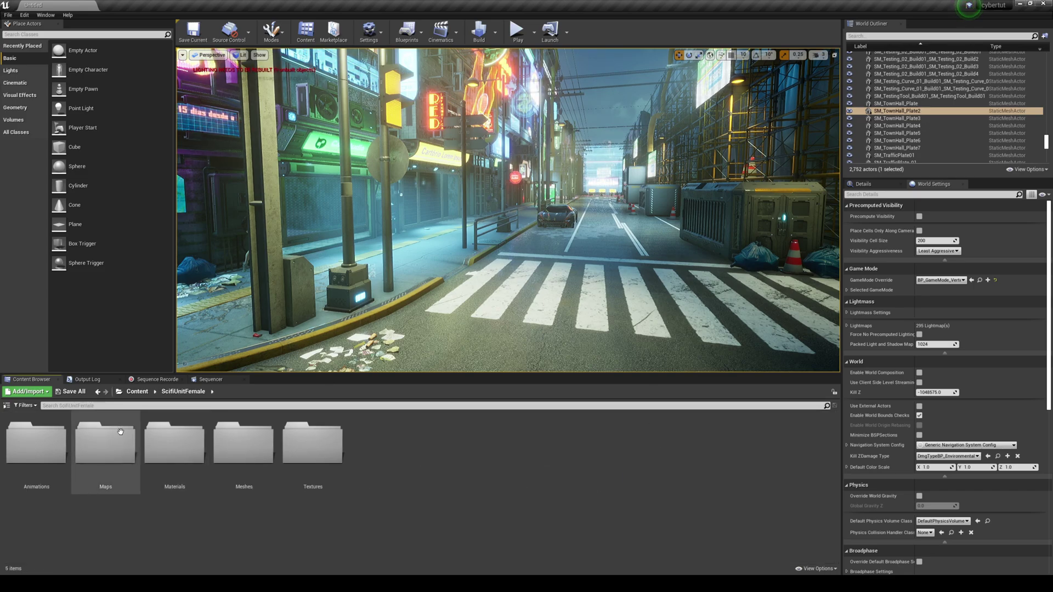
left_click(262, 460)
double_click(263, 461)
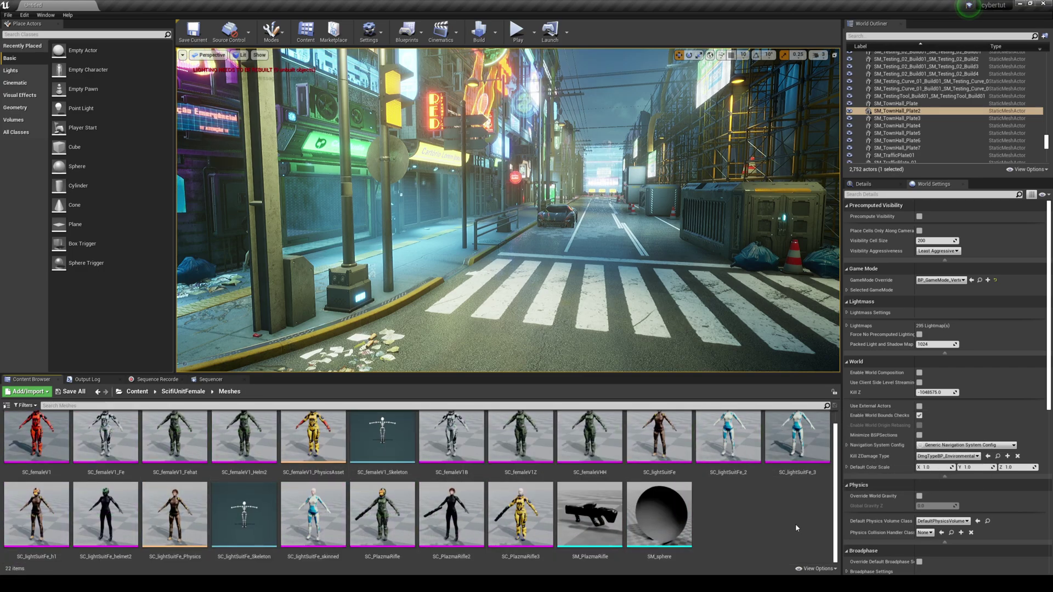
scroll(796, 527, "up", 1)
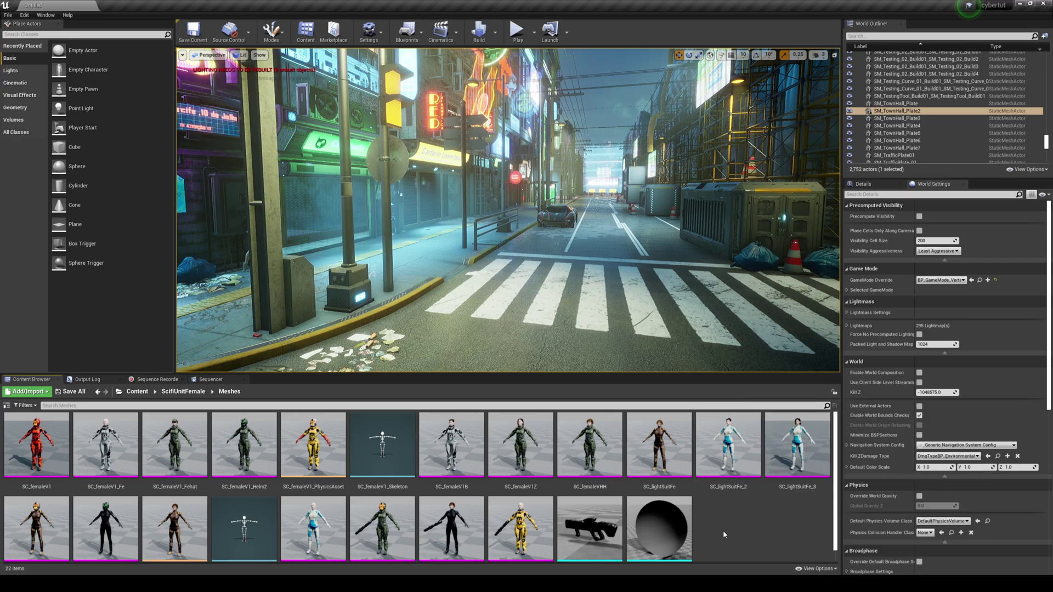
scroll(723, 531, "down", 1)
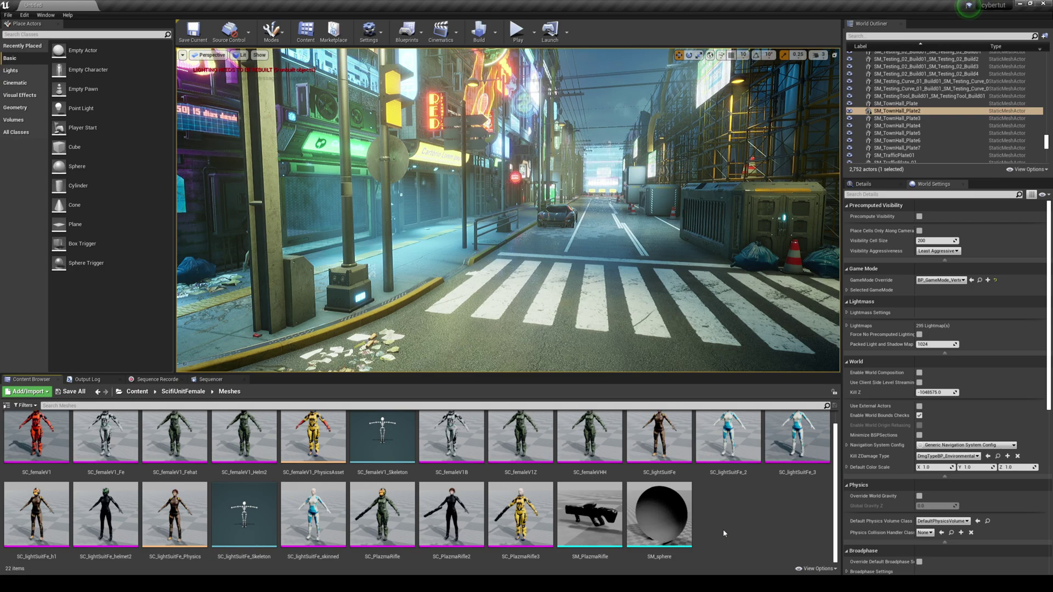
scroll(723, 529, "up", 1)
Step: Place the Jump_From_Jog animation from ScifiUnitFemale's Animations folder on the crosswalk and play the level
left_click(137, 392)
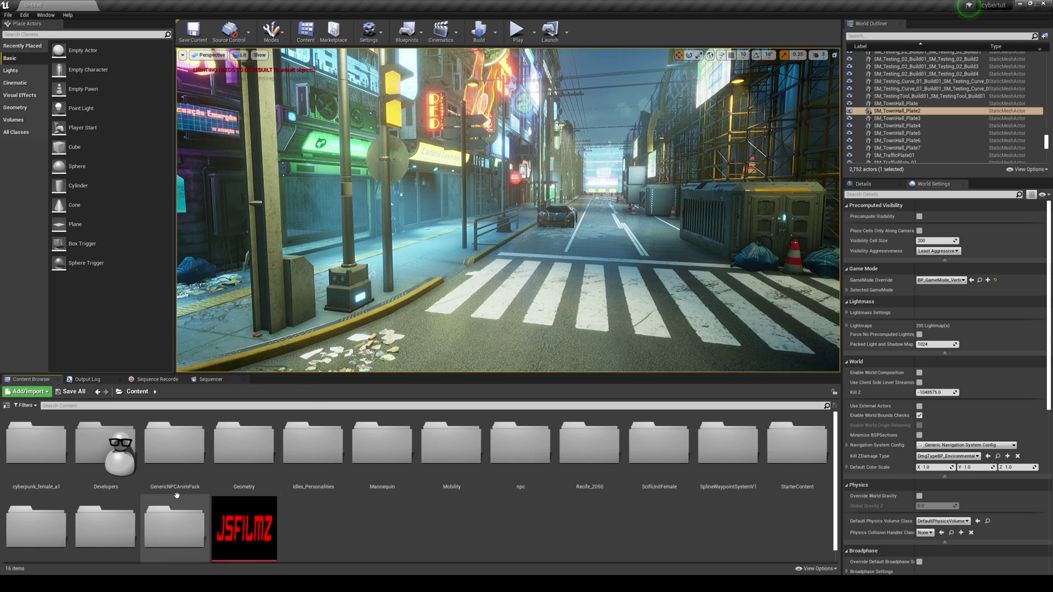
scroll(176, 496, "down", 1)
scroll(206, 496, "up", 1)
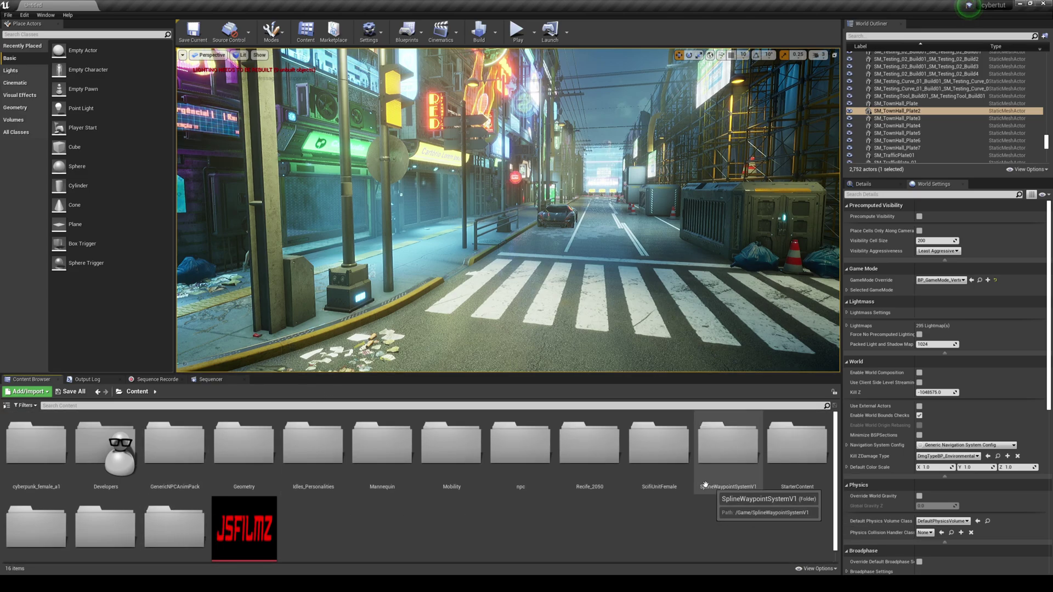
double_click(661, 449)
double_click(36, 450)
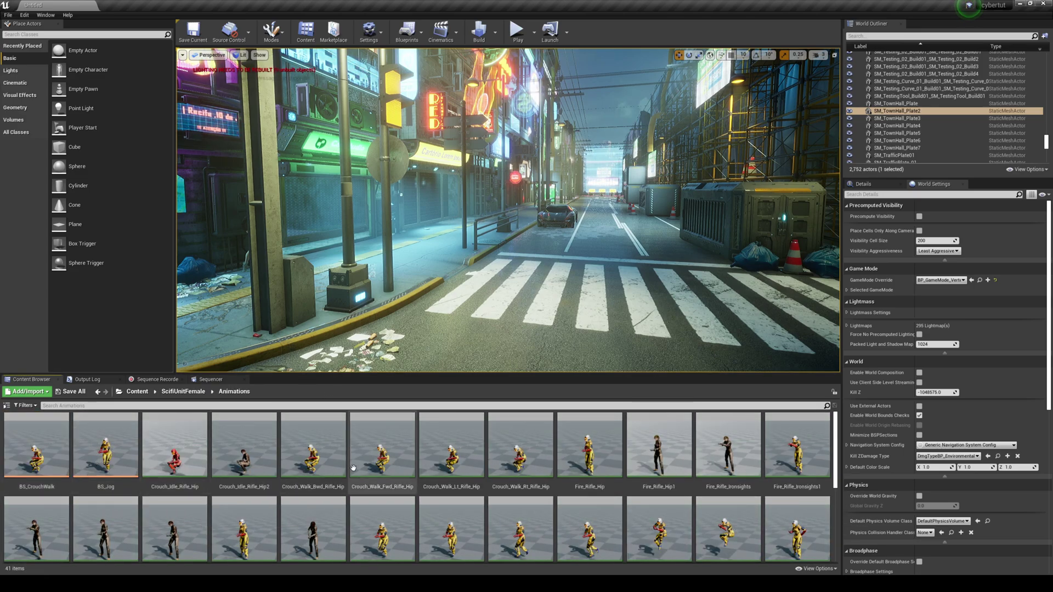
scroll(740, 529, "down", 3)
scroll(740, 530, "up", 1)
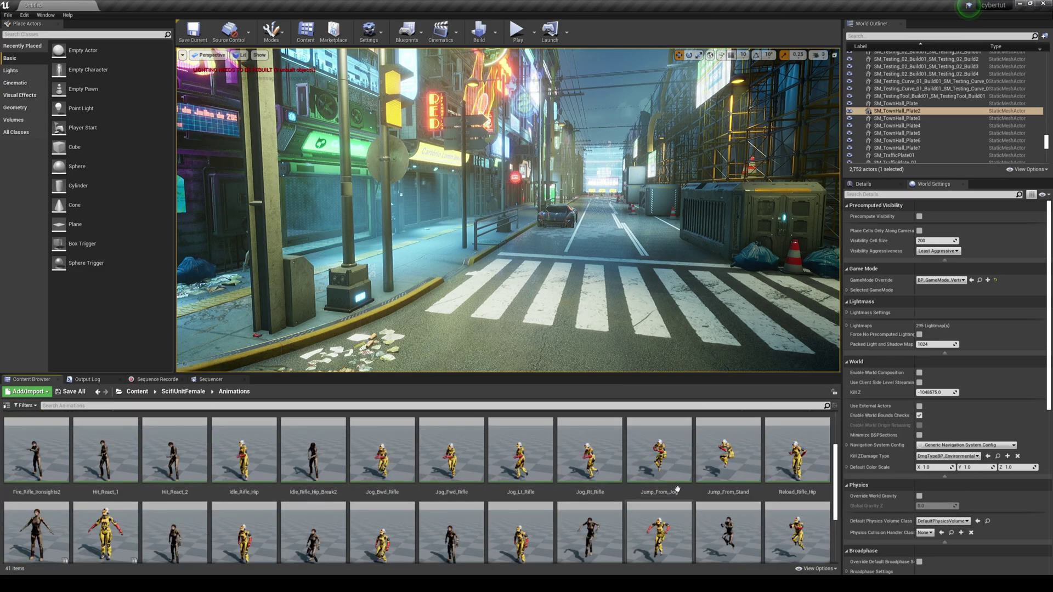
left_click_drag(661, 455, 512, 293)
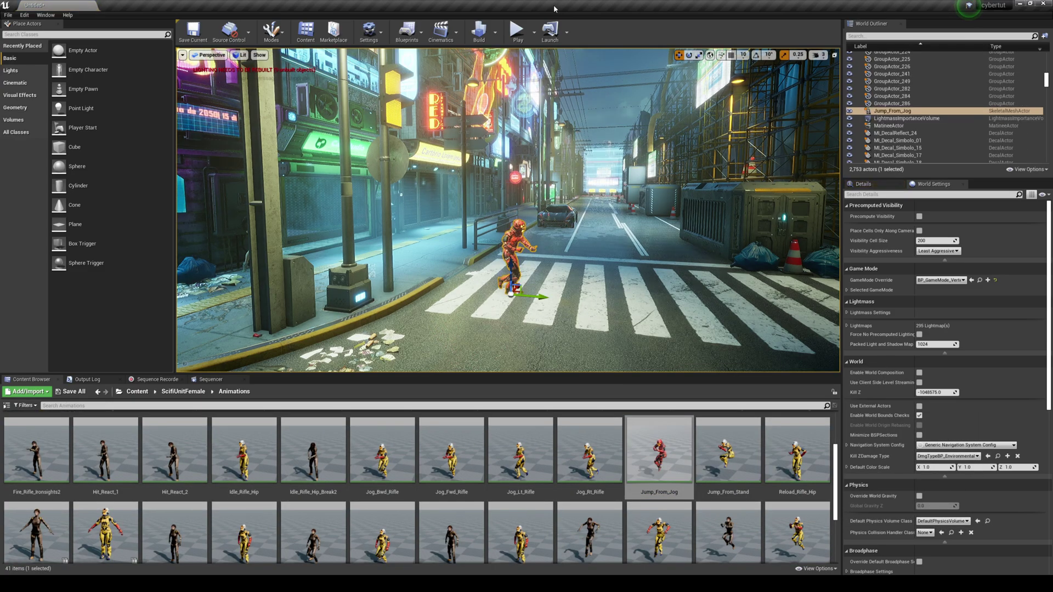
key("alt+p")
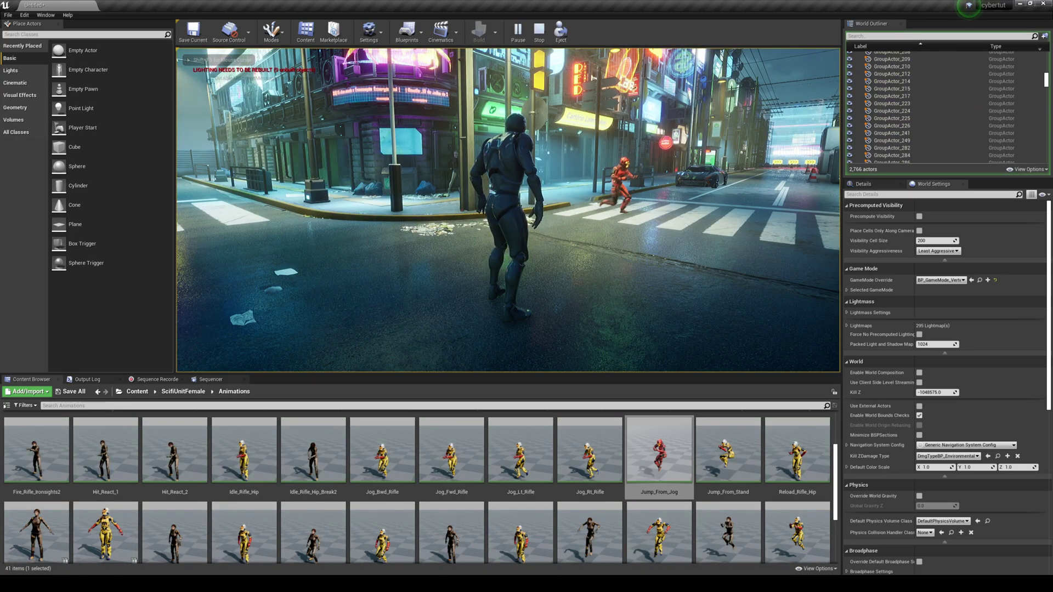
Step: Stop the play session, replace the Jump_From_Jog character on the crosswalk with the ThirdPersonWalk3 animation, and play the level
key("Escape")
key("w")
right_click_drag(249, 262, 303, 262)
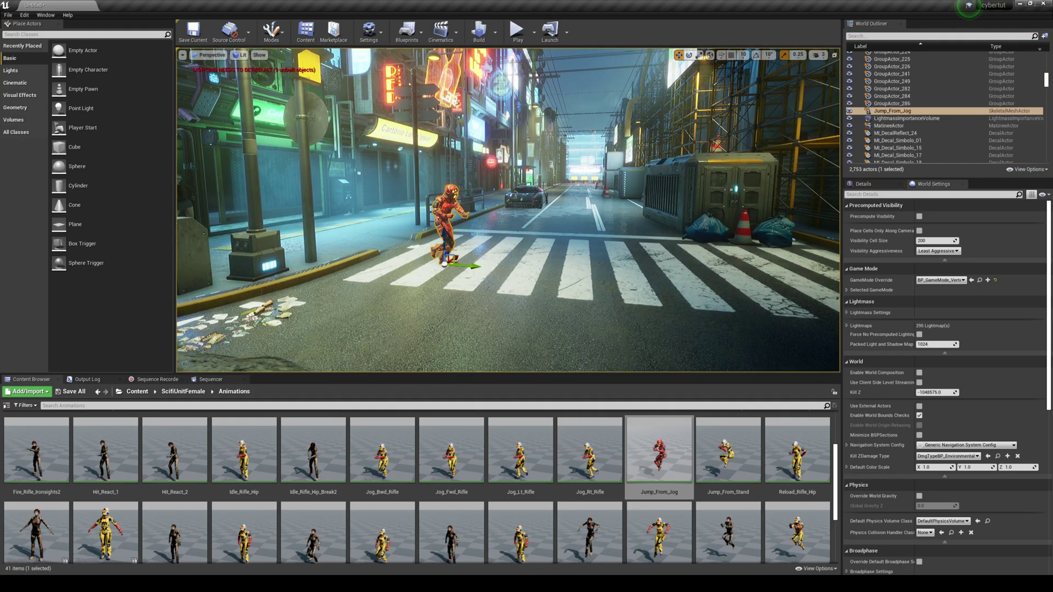
scroll(837, 504, "down", 3)
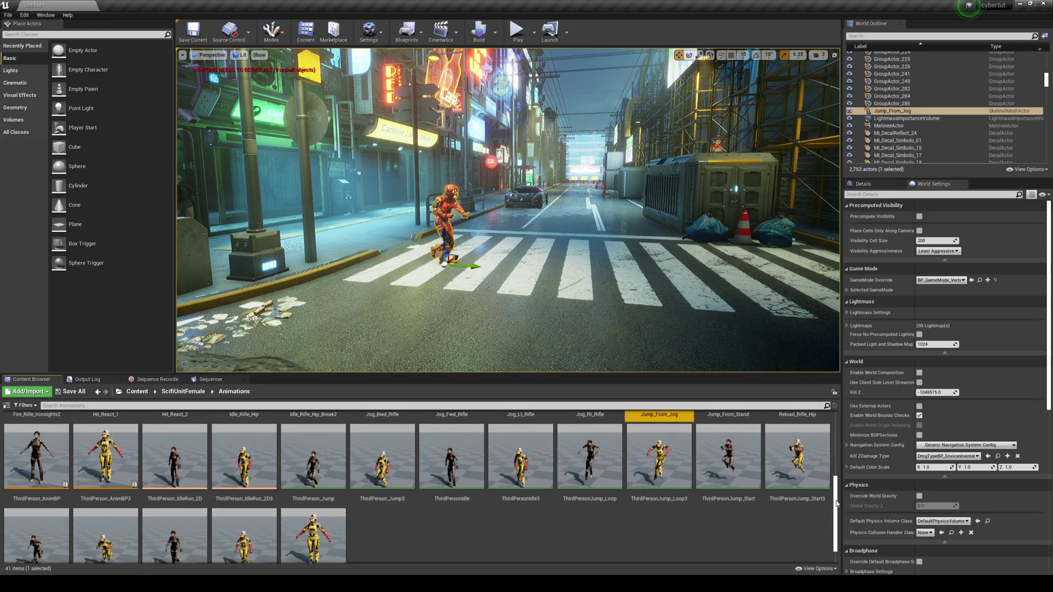
scroll(832, 528, "down", 1)
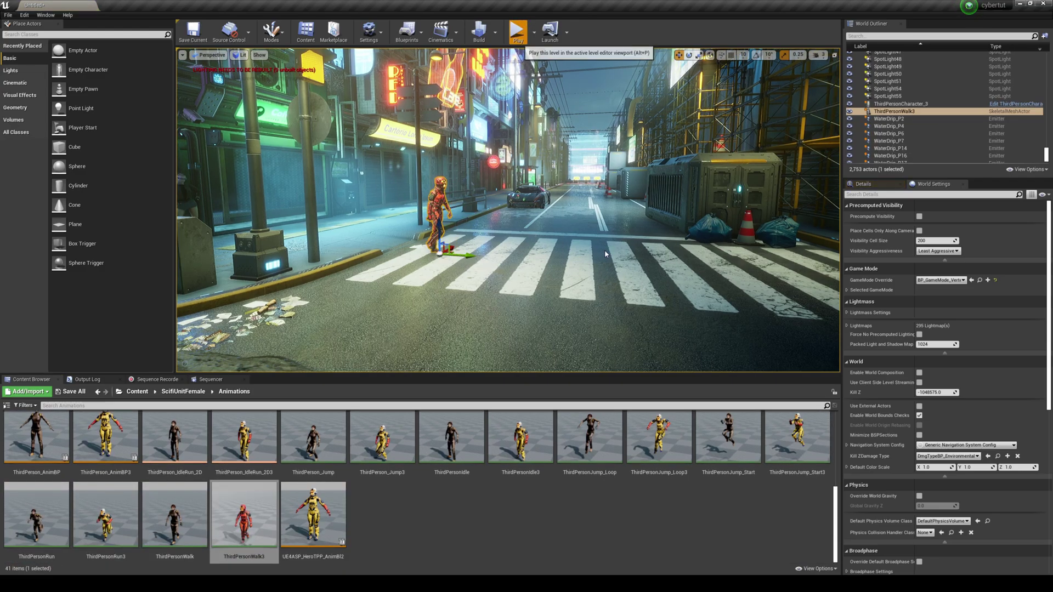
key("alt+p")
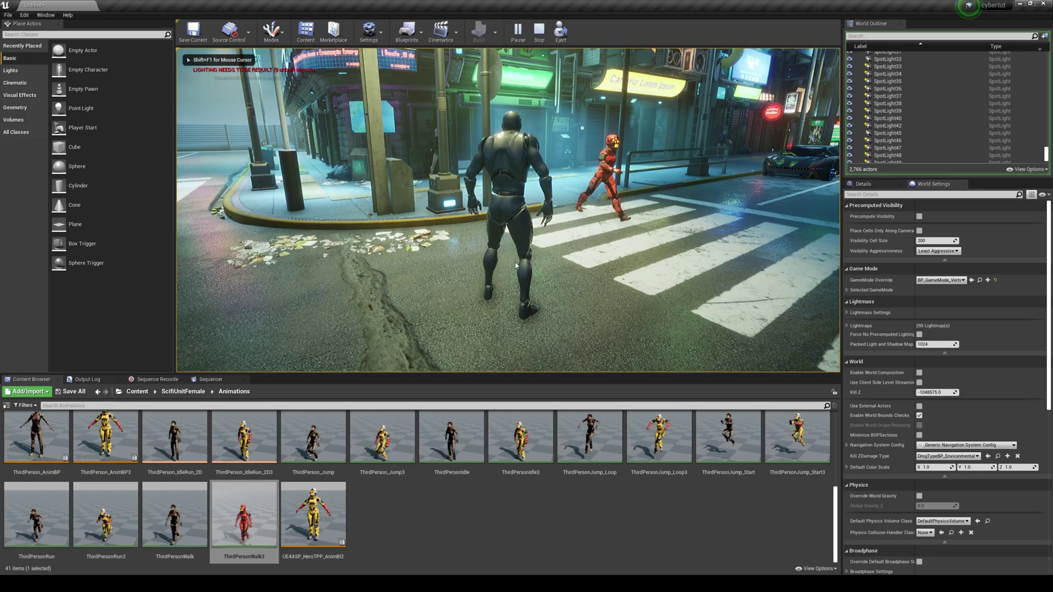
Step: Stop the play session and delete the ThirdPersonWalk3 character from the crosswalk
key("Escape")
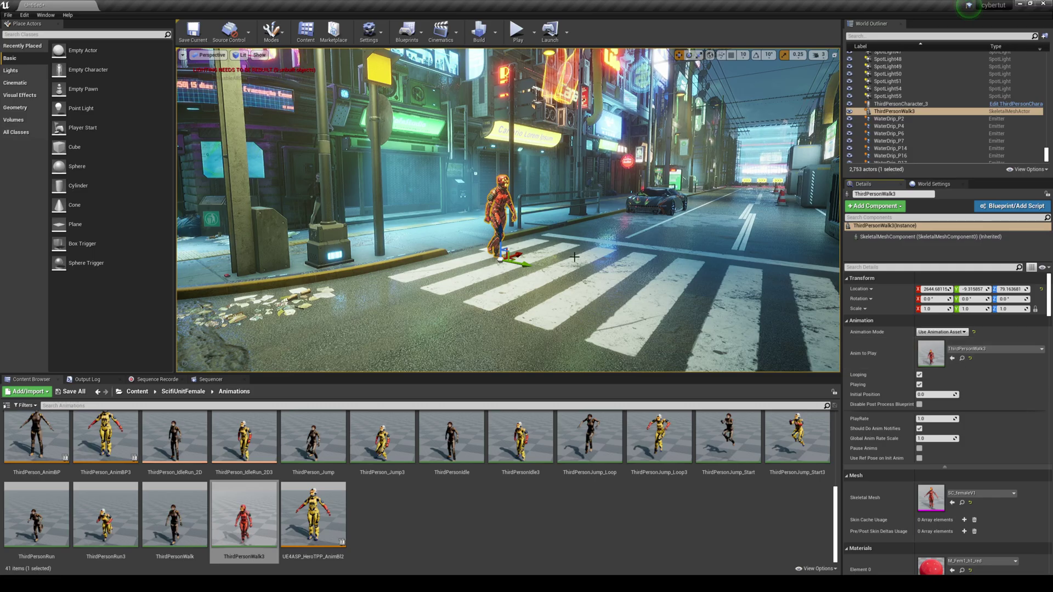
right_click_drag(574, 257, 622, 252)
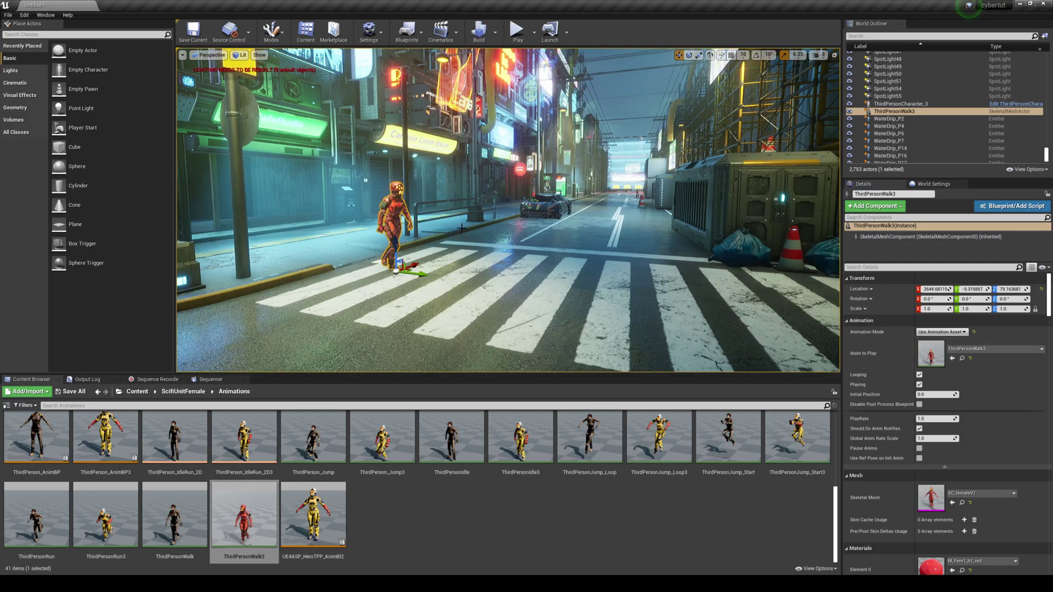
right_click_drag(461, 228, 310, 230)
key("Delete")
Step: Play the level near the woman standing by the dark doors, run the mannequin past her, and stop playing
key("w")
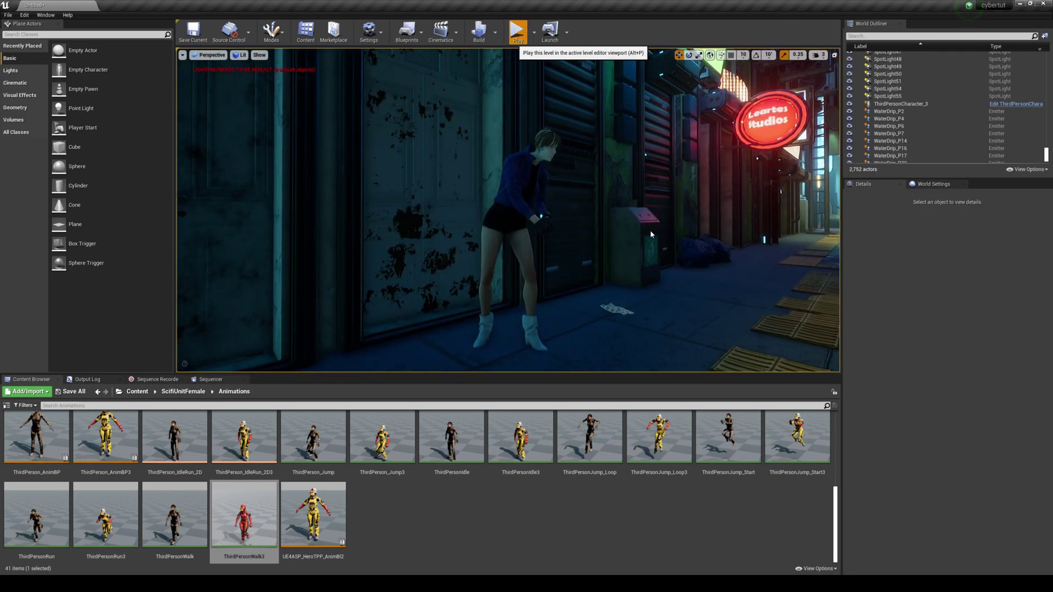
key("alt+p")
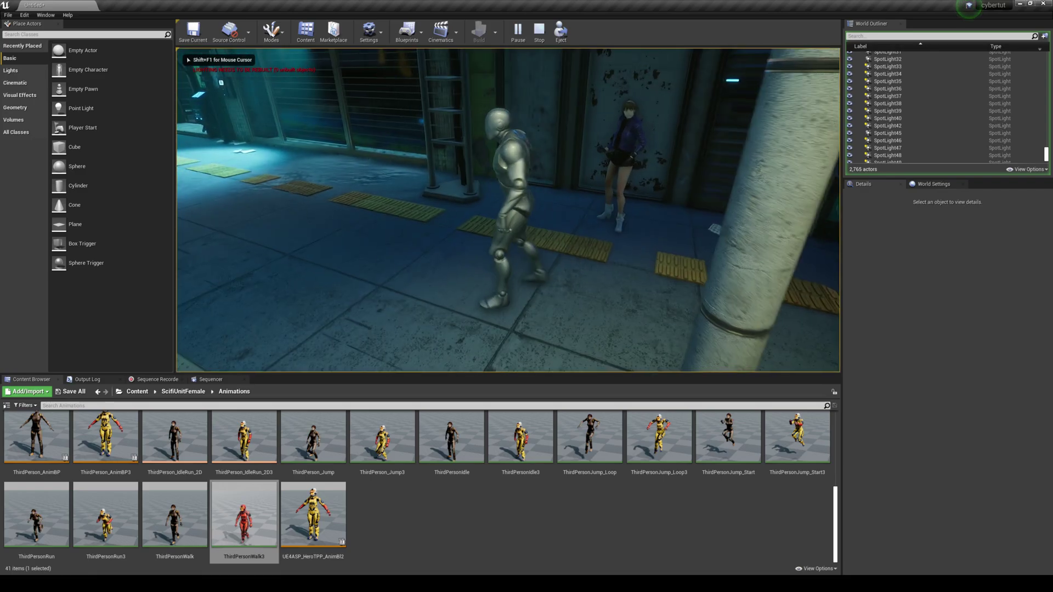
key("w")
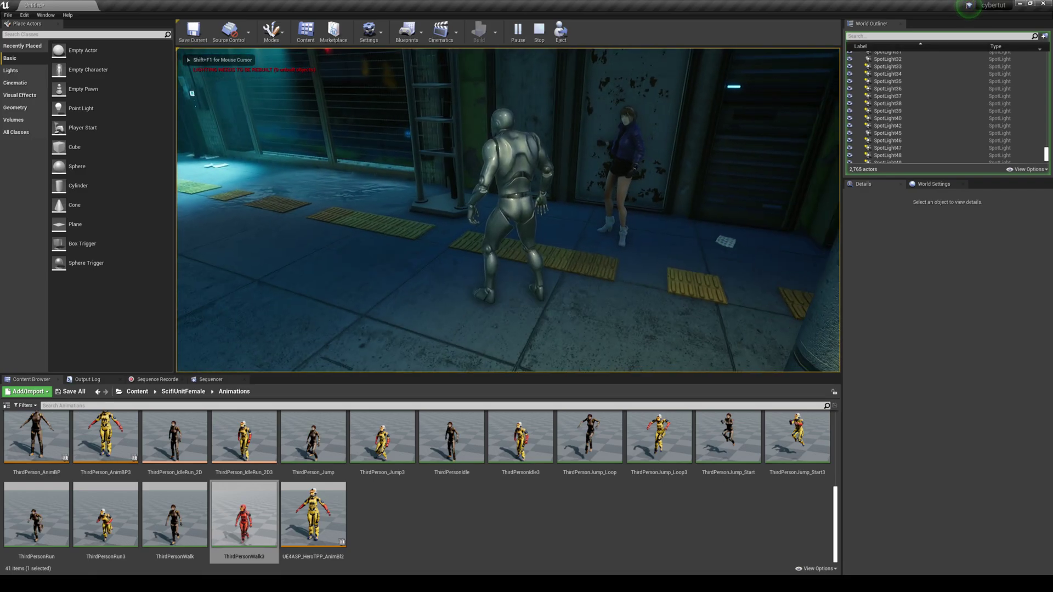
key("w")
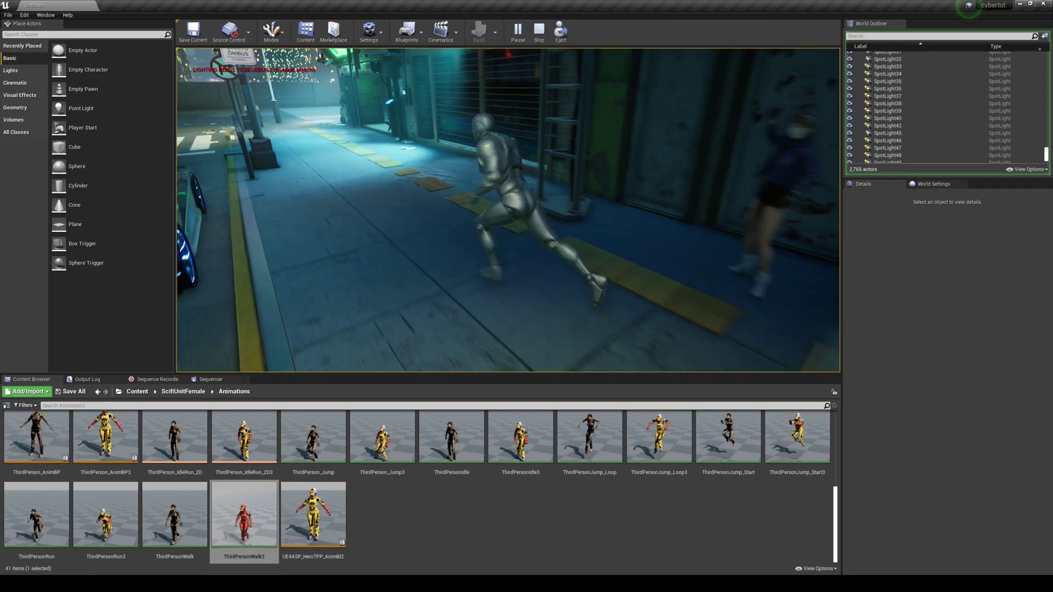
key("Escape")
mouse_move(508, 210)
right_mouse_down()
mouse_move(587, 219)
mouse_move(351, 225)
mouse_move(636, 219)
mouse_move(493, 215)
right_mouse_up()
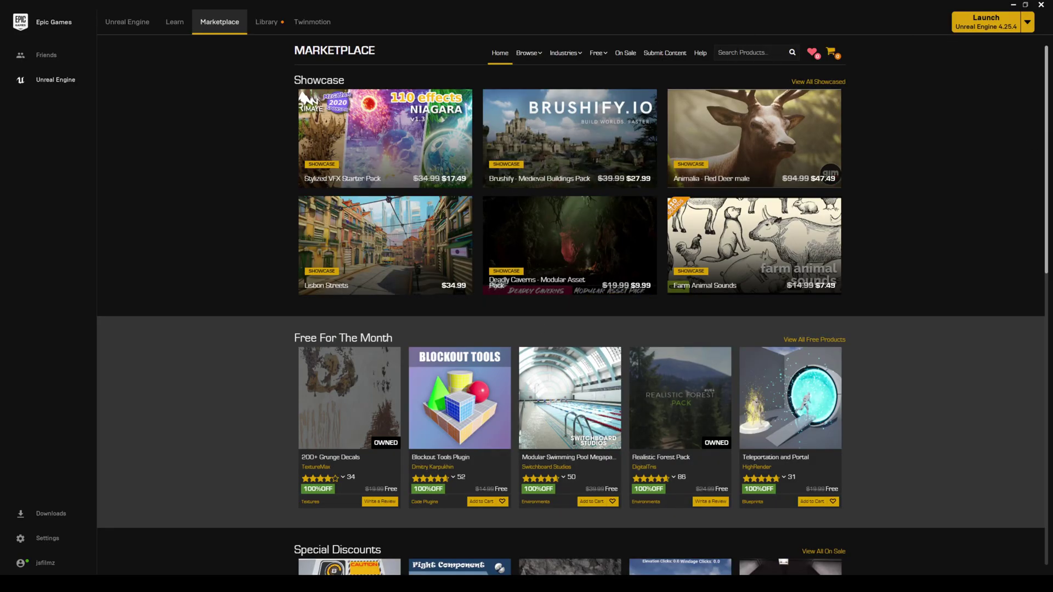
Step: Switch to the Epic Games Launcher's Marketplace, search for "waypoint", and open Spline Waypoint System V1
key("Return")
type("po")
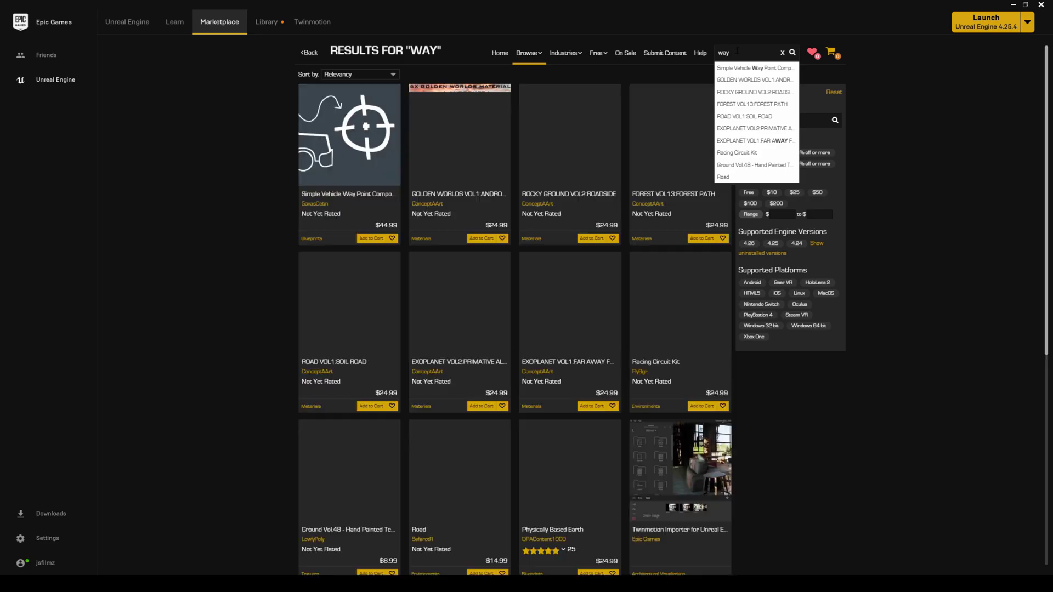
type("int")
key("Return")
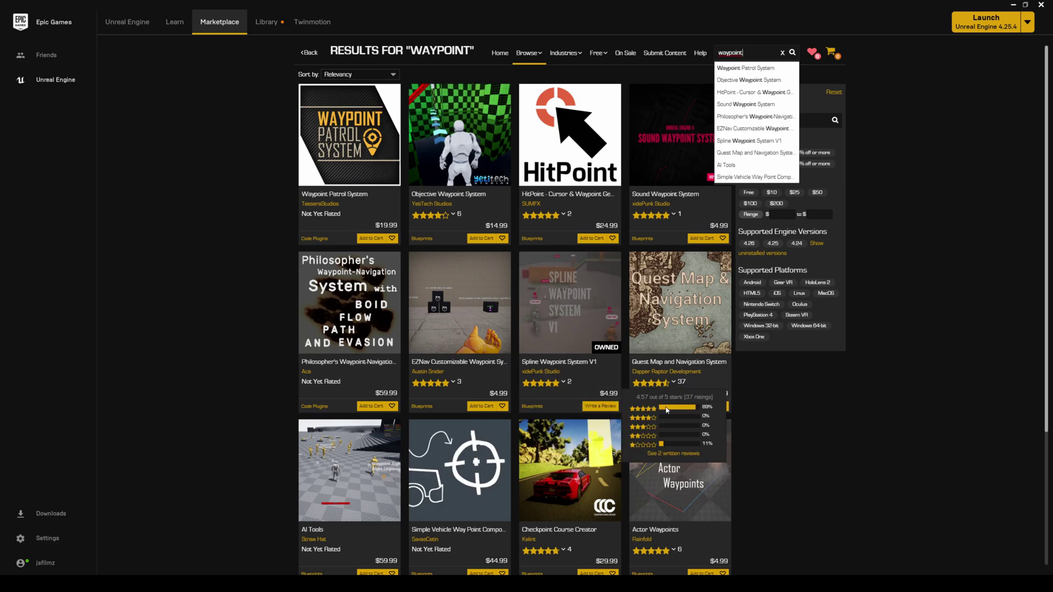
left_click(543, 364)
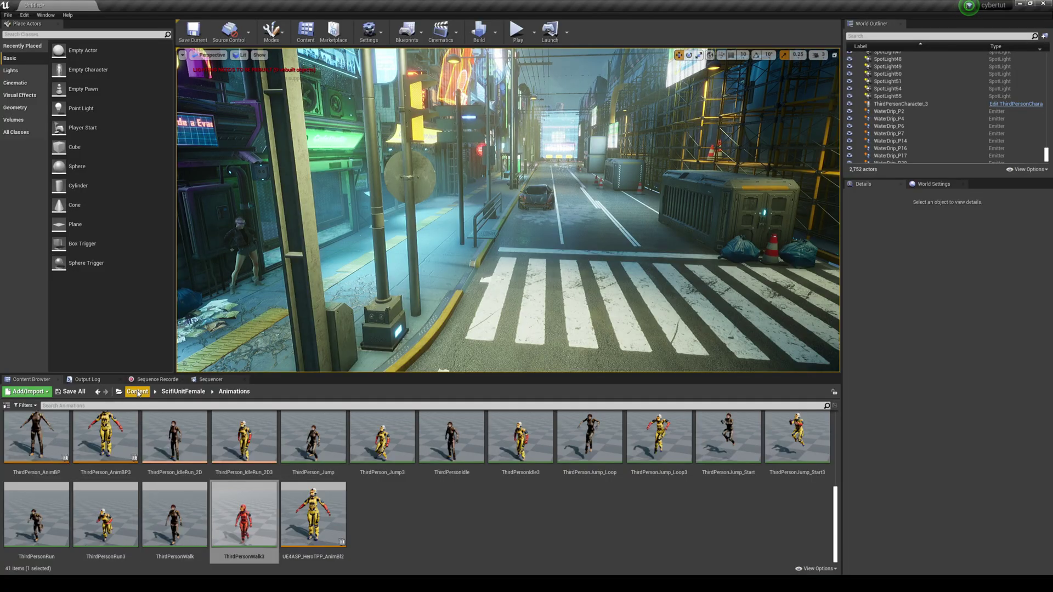
Step: Switch to the cybertut project and place BP_DemoCharacter from SplineWaypointSystemV1's Mannequin folder on the crosswalk
left_click(137, 392)
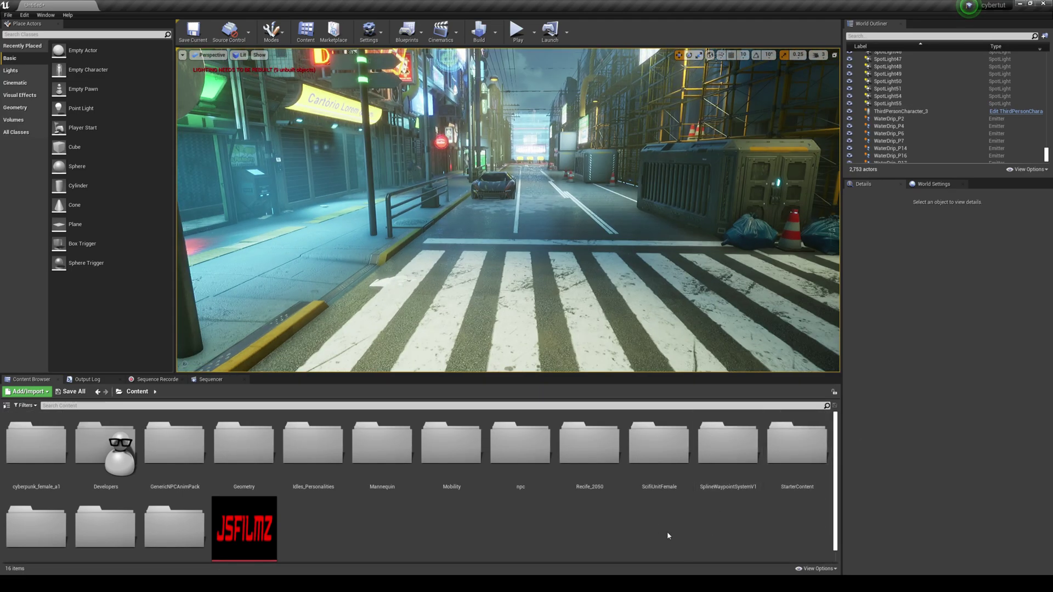
double_click(735, 451)
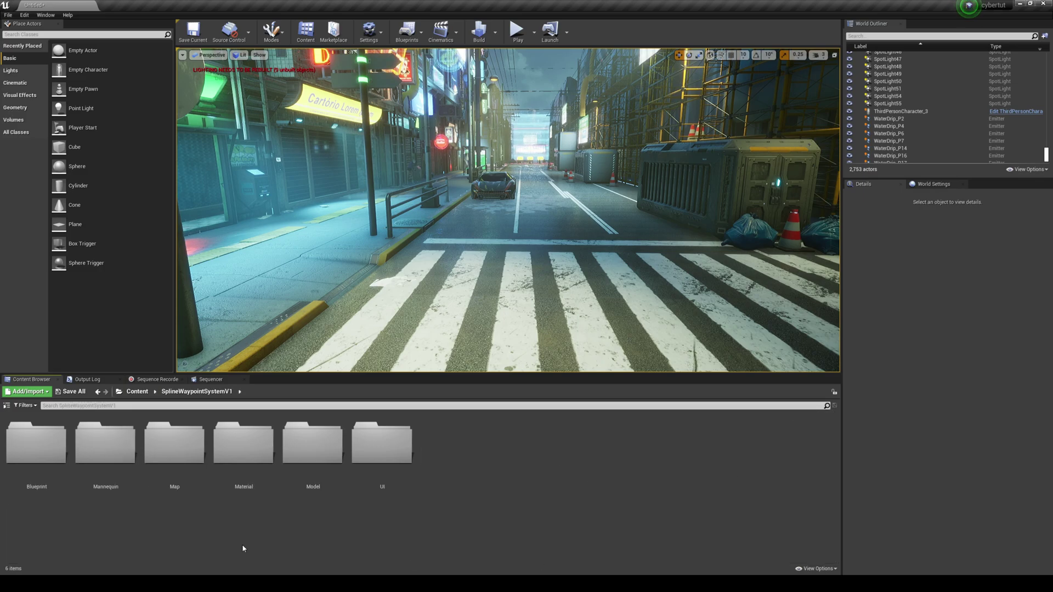
double_click(105, 444)
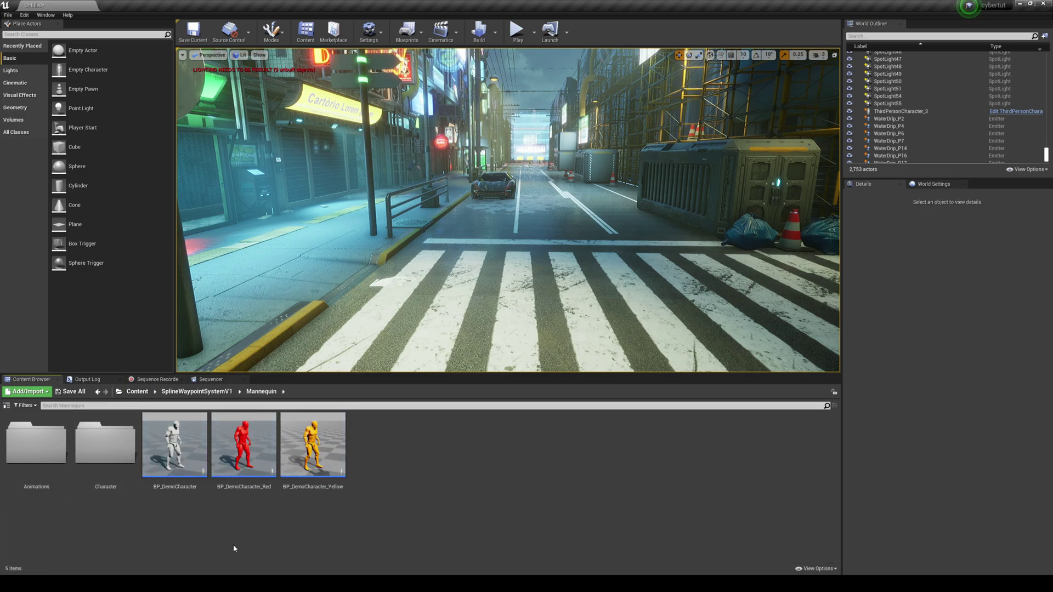
left_click(177, 452)
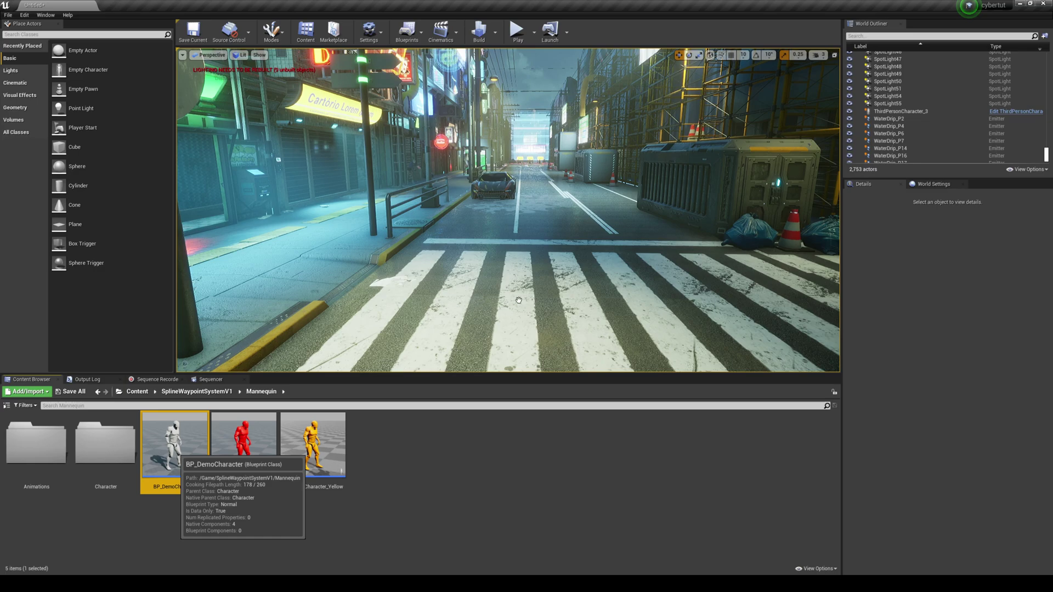
left_click_drag(530, 297, 530, 298)
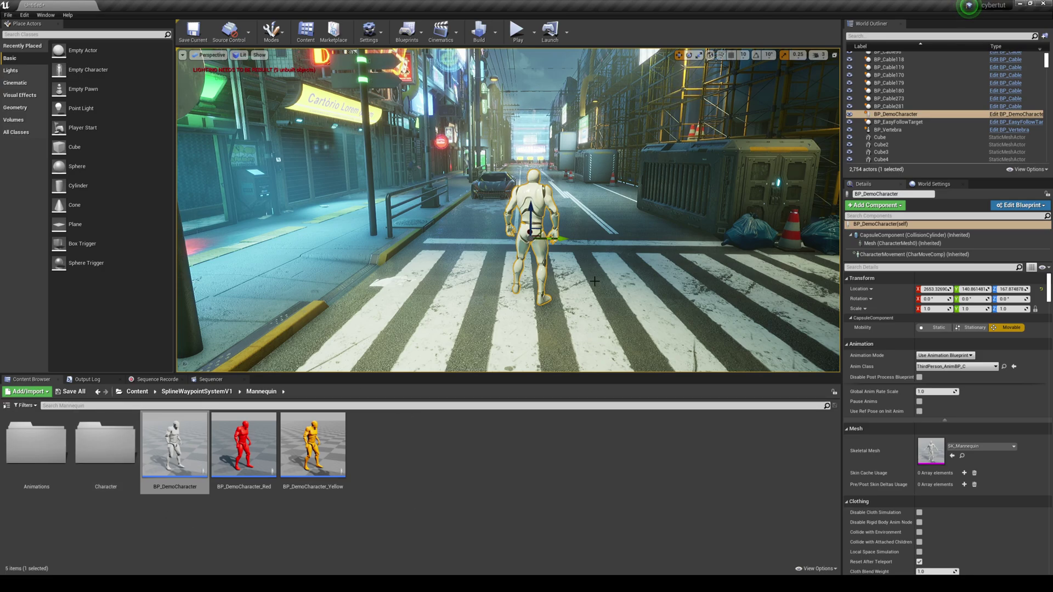
Step: Set the skeletal mesh of the BP_DemoCharacter on the crosswalk to SC_femaleV1
left_click(137, 392)
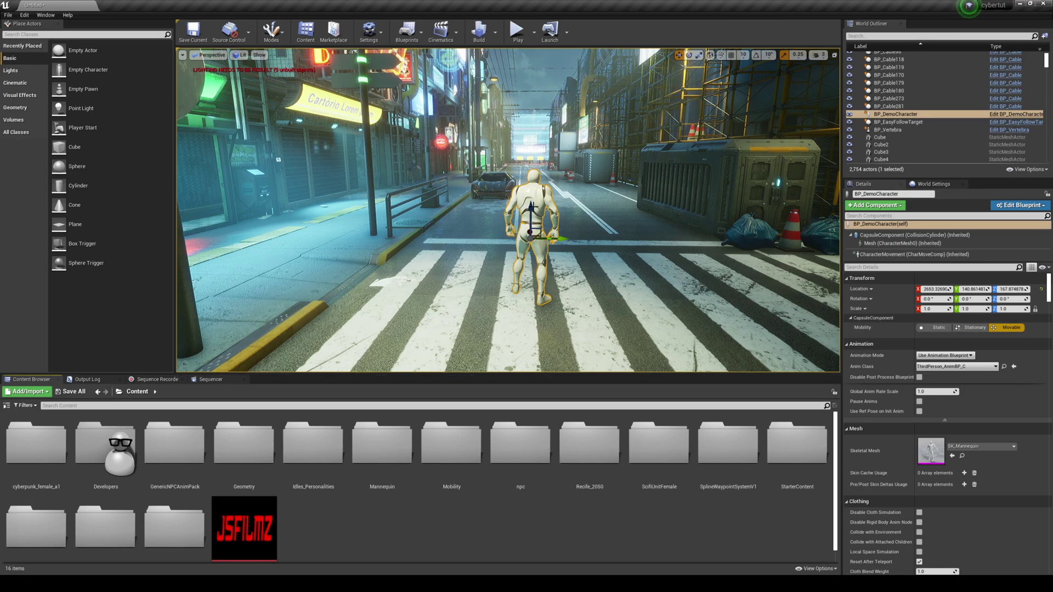
right_click_drag(584, 224, 554, 196)
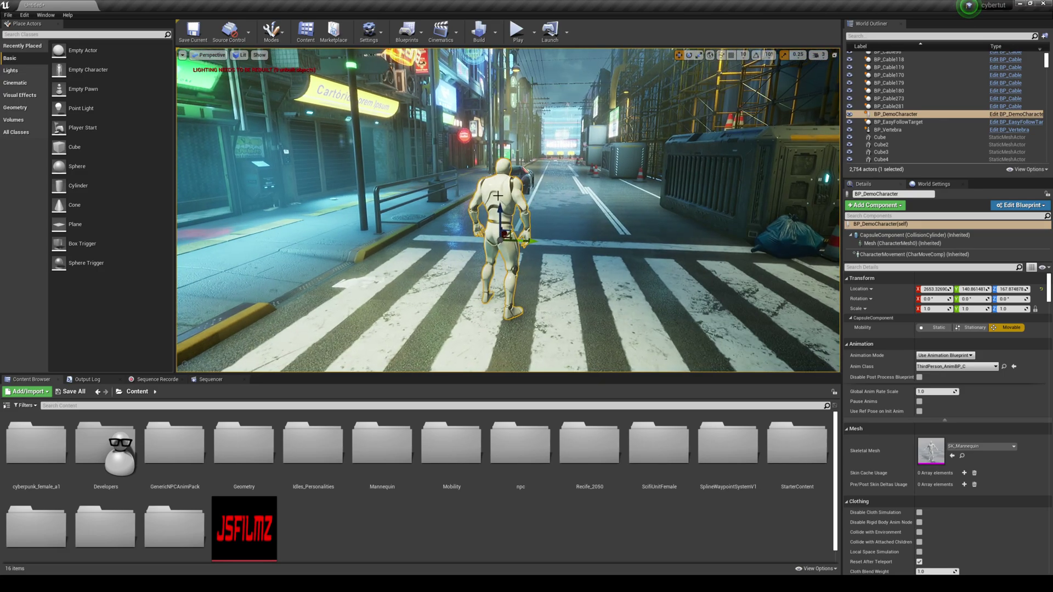
left_click(555, 196)
left_click(490, 188)
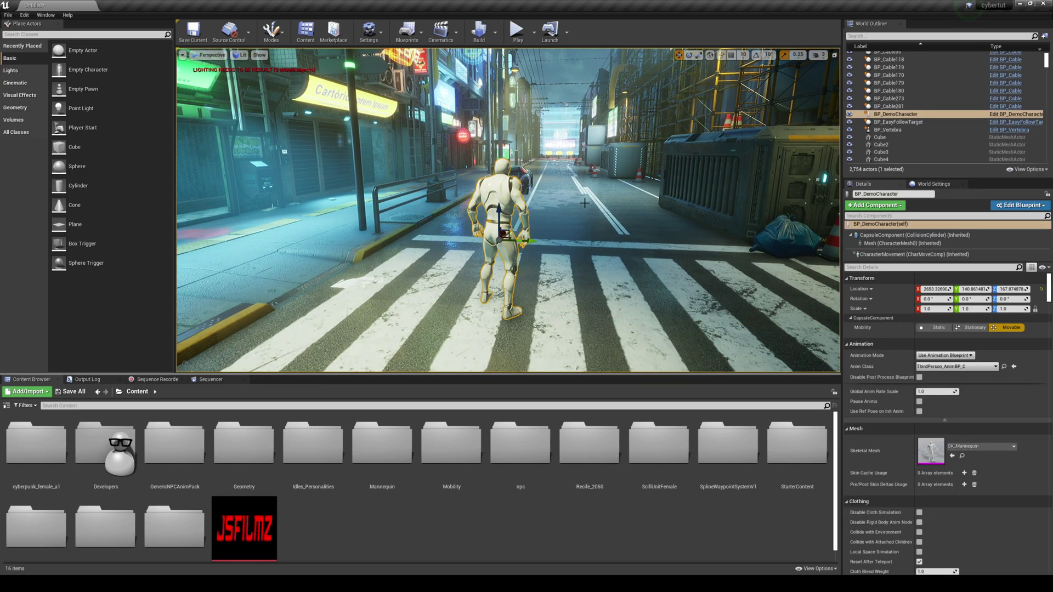
left_click(981, 447)
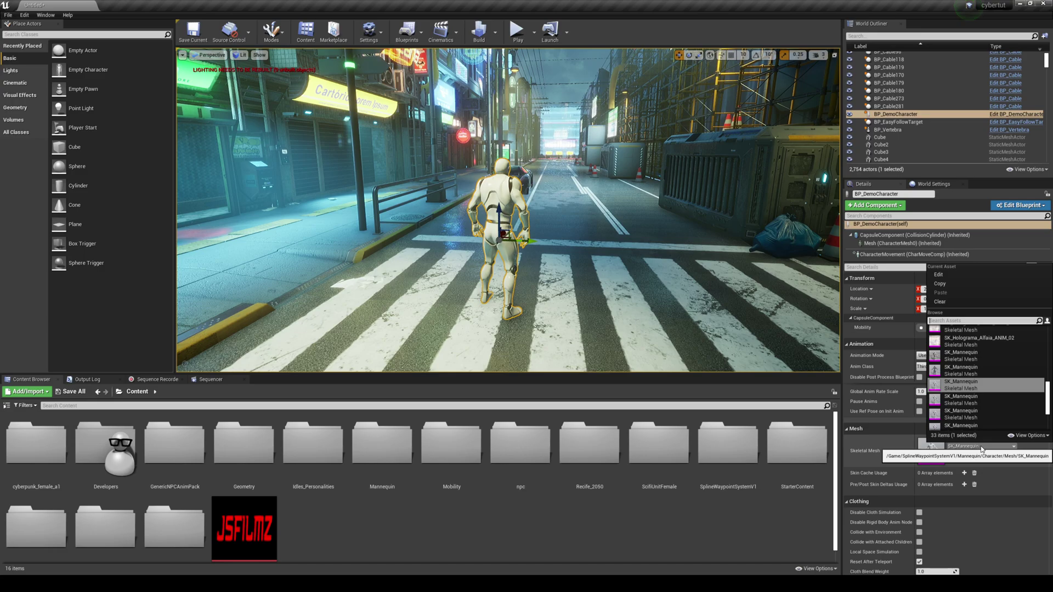
type("sc")
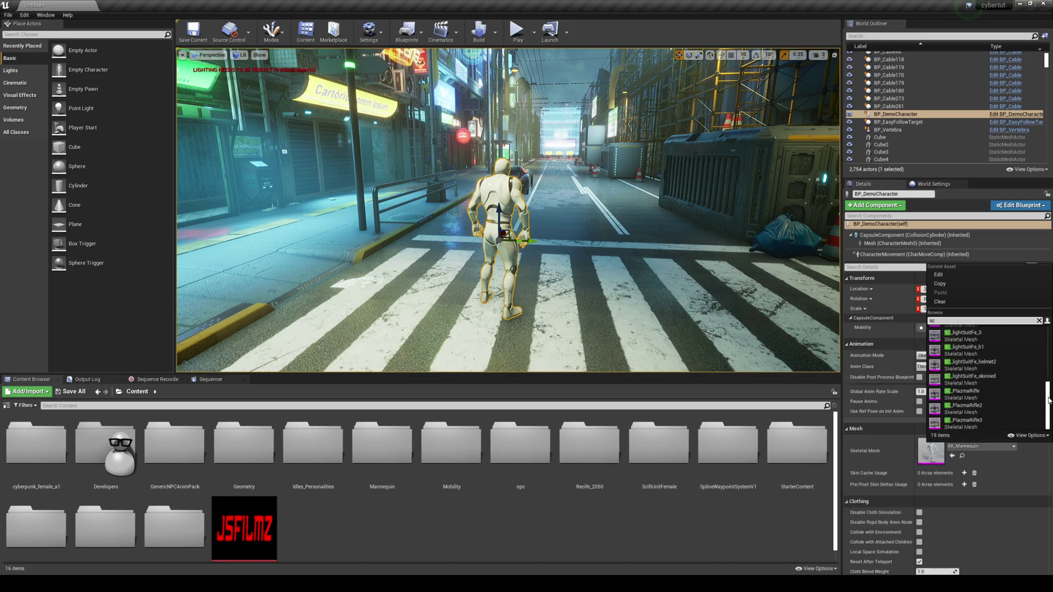
scroll(987, 357, "up", 1)
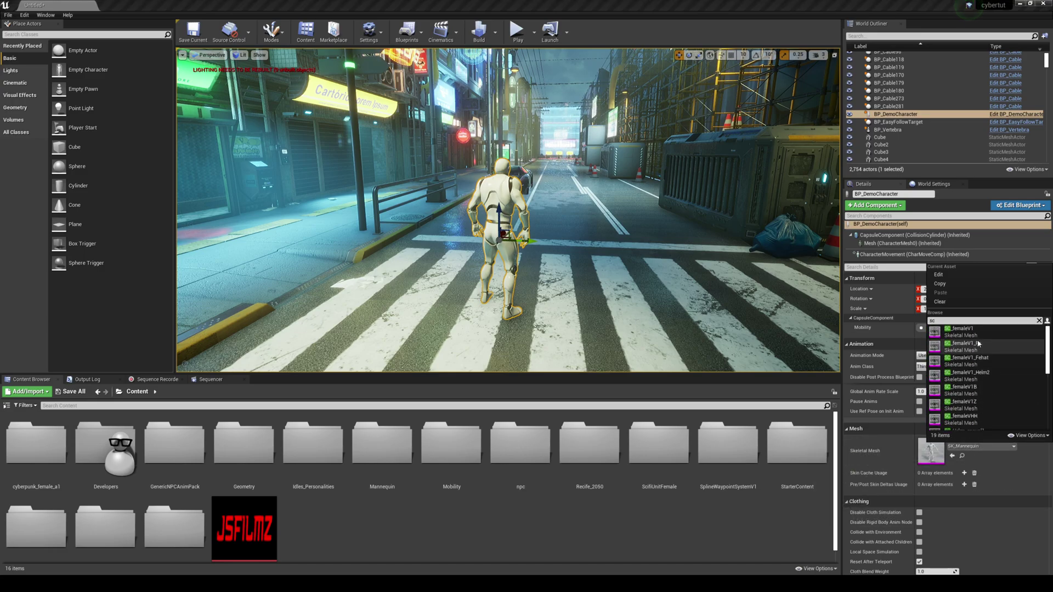
left_click(965, 332)
Step: Keep the character's animation mode on Use Animation Blueprint and set its anim class to ThirdPerson_AnimBP3
key("d")
right_click_drag(571, 232, 488, 244)
key("s")
key("a")
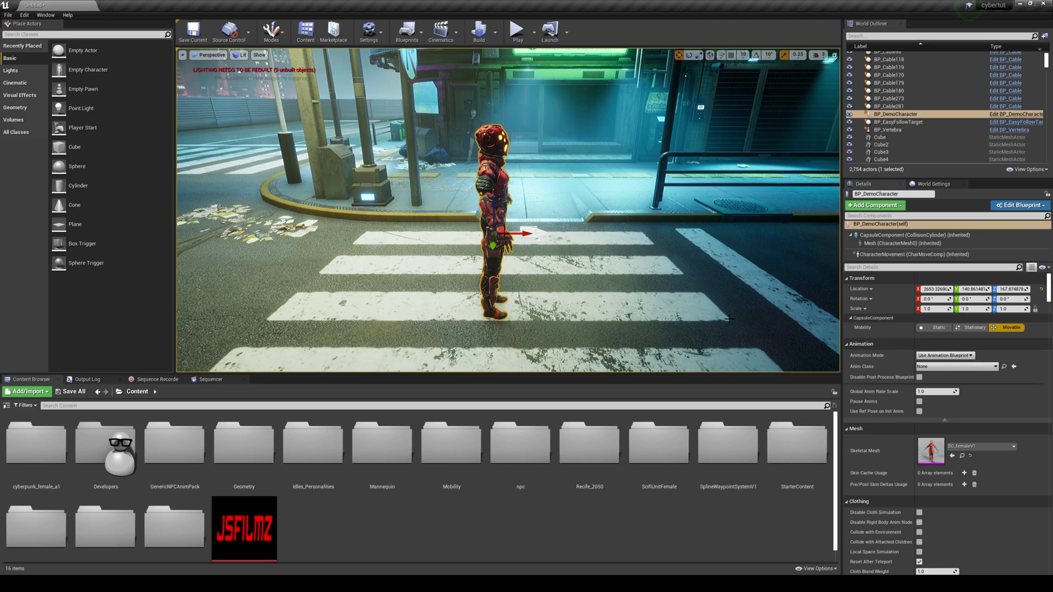
left_click(954, 356)
left_click(964, 362)
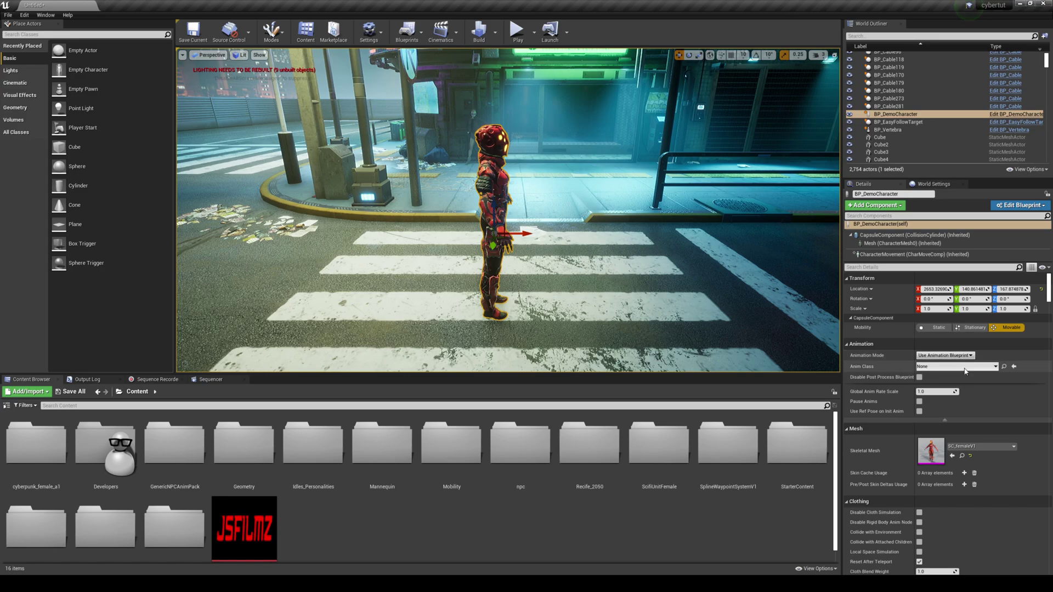
left_click(965, 368)
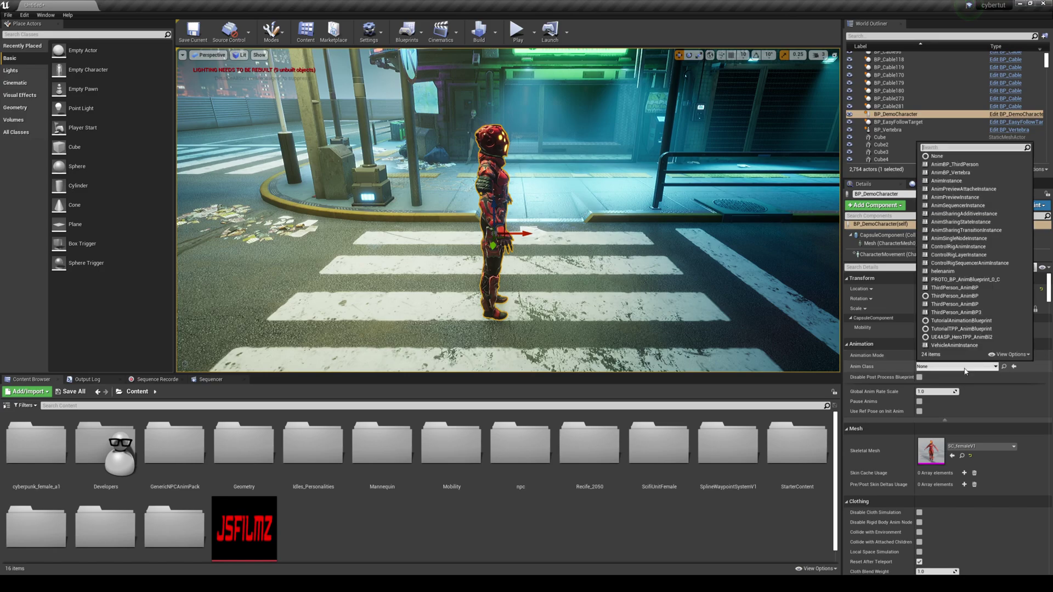
left_click(957, 312)
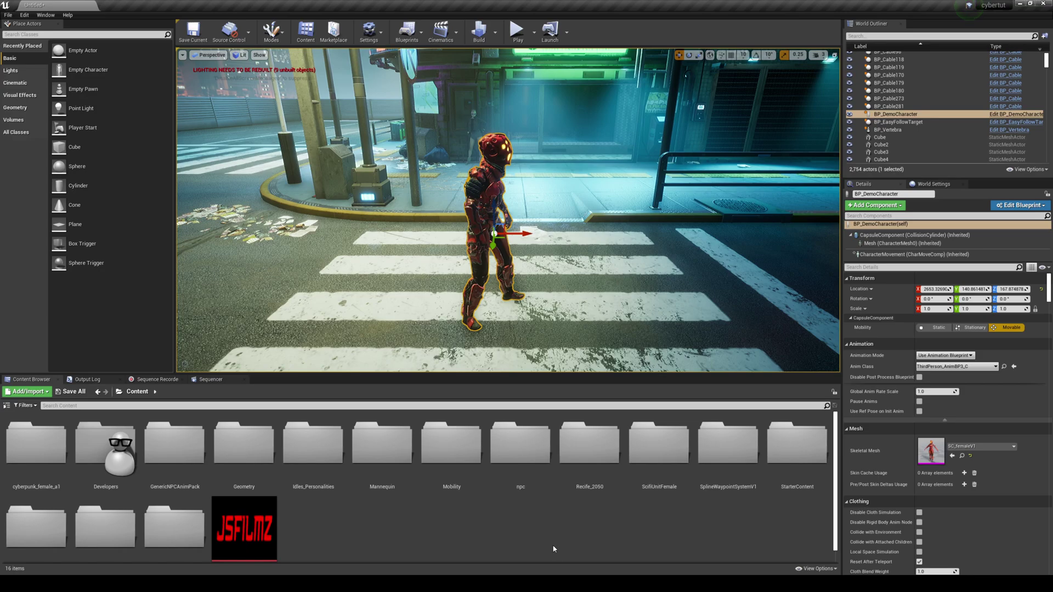
Step: Locate the ThirdPerson_AnimBP3 blueprint in ScifiUnitFemale's Animations folder and examine the character's pose on the crosswalk up close
double_click(659, 466)
double_click(37, 469)
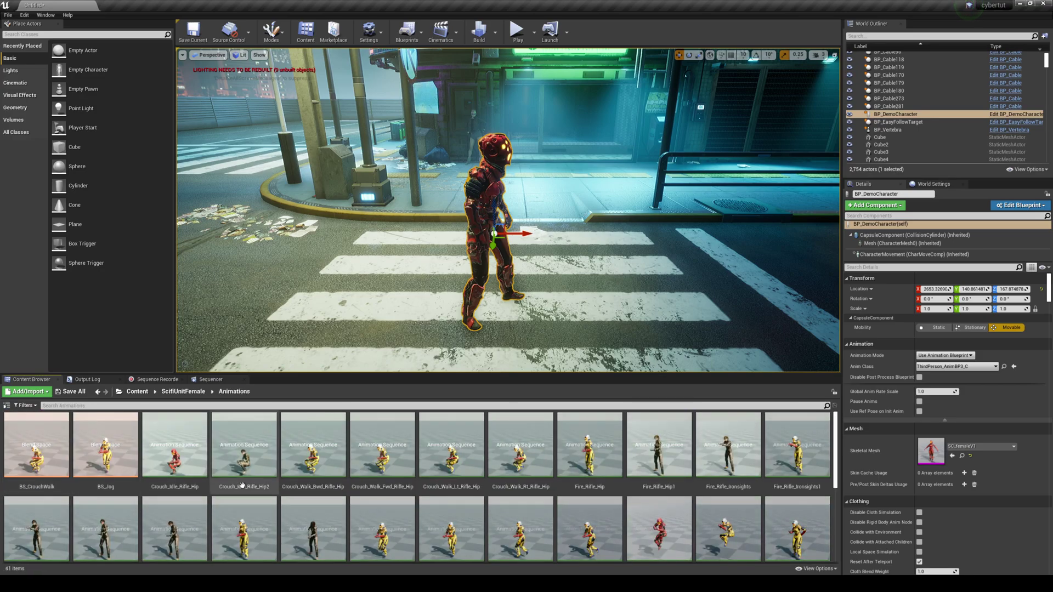
scroll(242, 485, "down", 4)
left_click(106, 438)
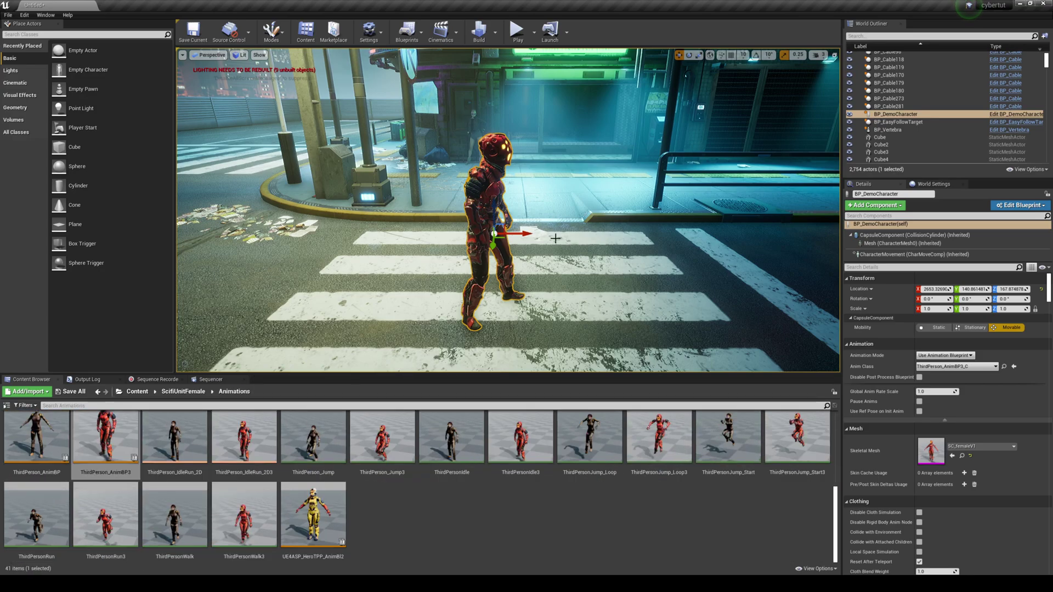
right_click_drag(550, 253, 729, 256)
key("a")
right_click_drag(455, 249, 499, 272)
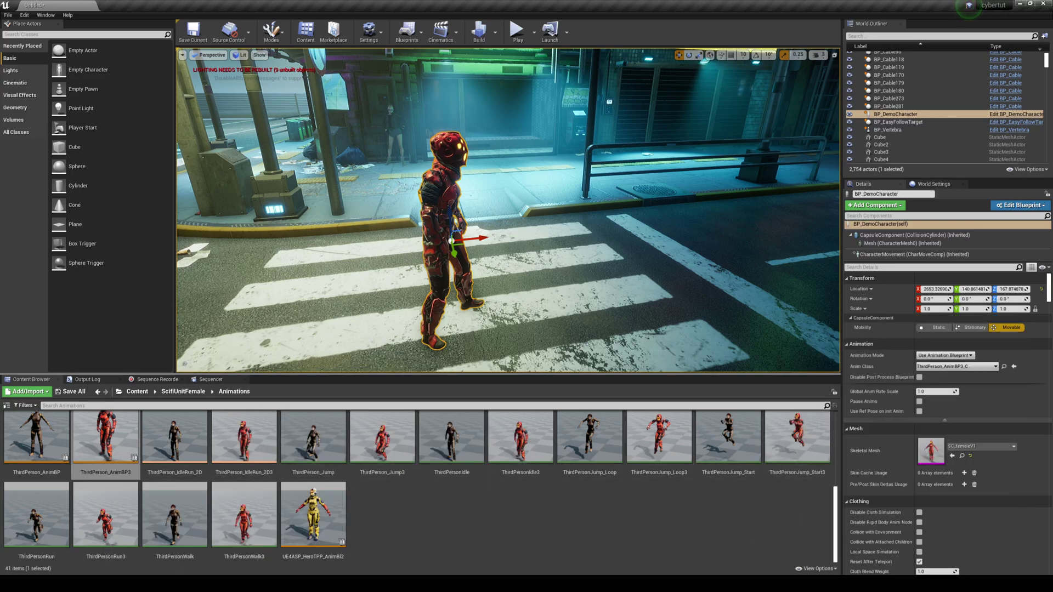
right_click_drag(519, 325, 483, 335)
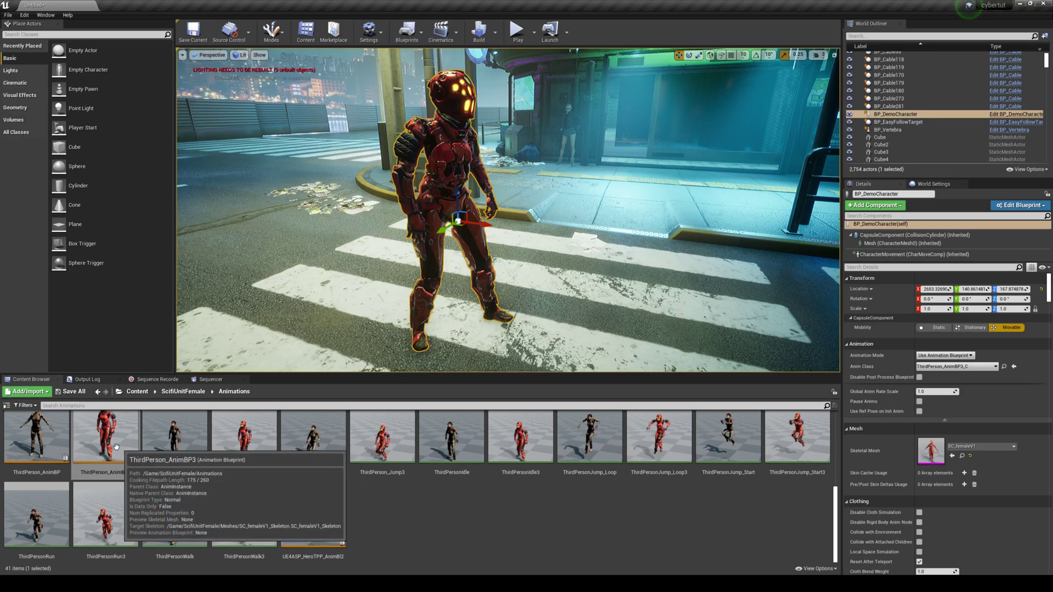
Step: Open the ThirdPerson_AnimBP3 animation blueprint from ScifiUnitFemale's Animations folder
left_click(137, 391)
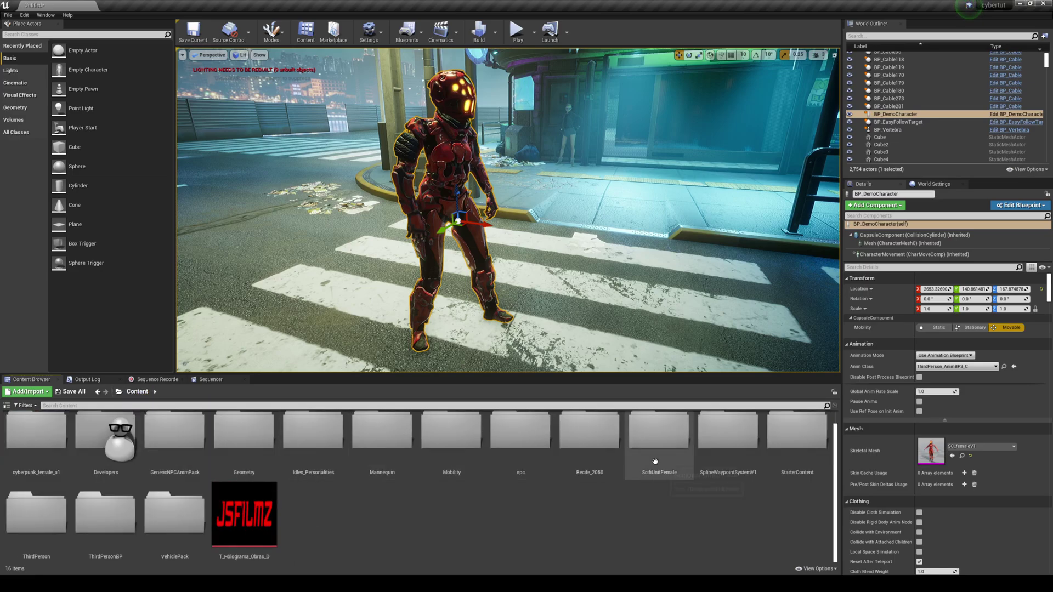
double_click(658, 439)
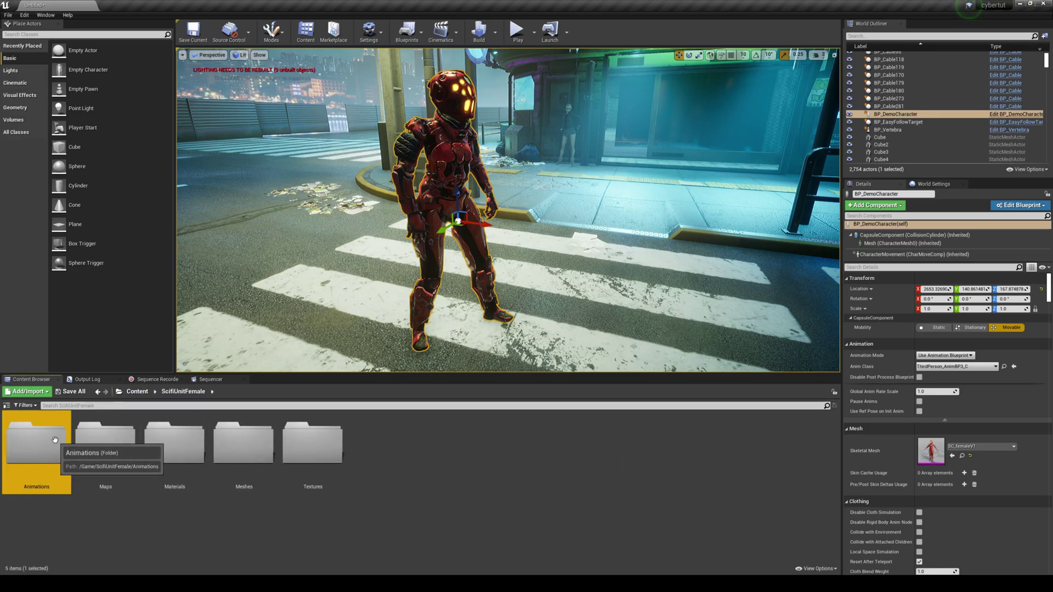
double_click(34, 442)
scroll(316, 497, "down", 2)
scroll(317, 496, "down", 3)
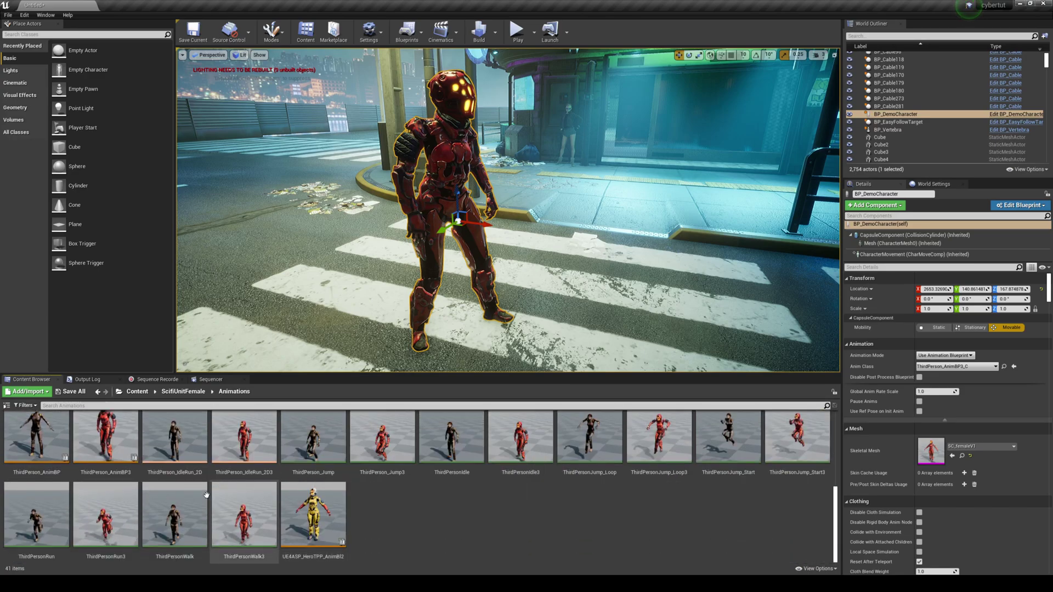
double_click(117, 452)
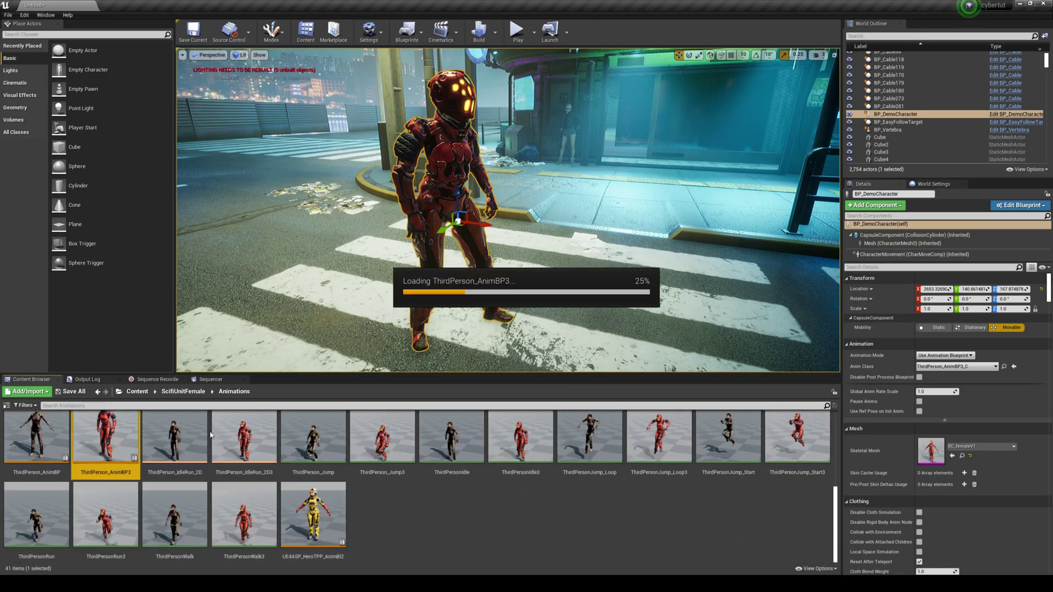
left_click(900, 32)
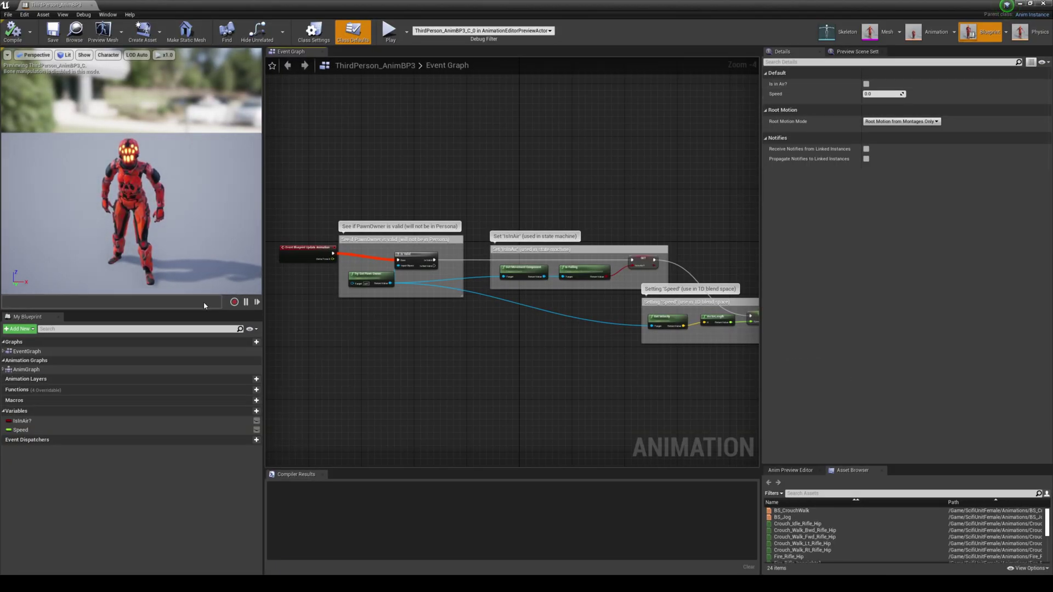
Step: Go through the AnimGraph's Default state machine into its Idle/Run state and open the ThirdPerson_IdleRun_2D3 blend space
double_click(26, 369)
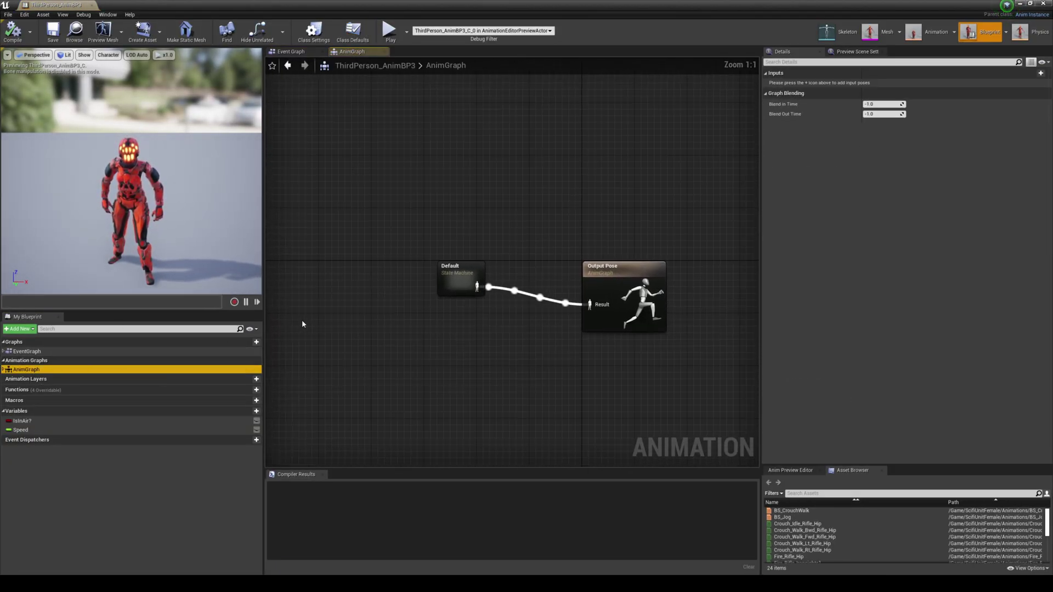
double_click(461, 281)
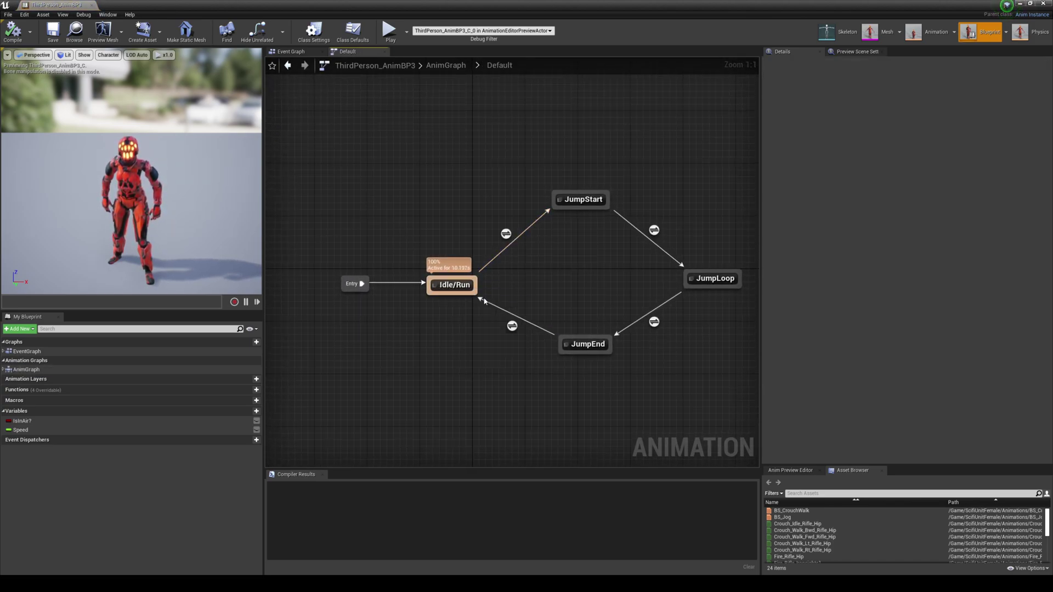
right_click_drag(646, 164, 613, 166)
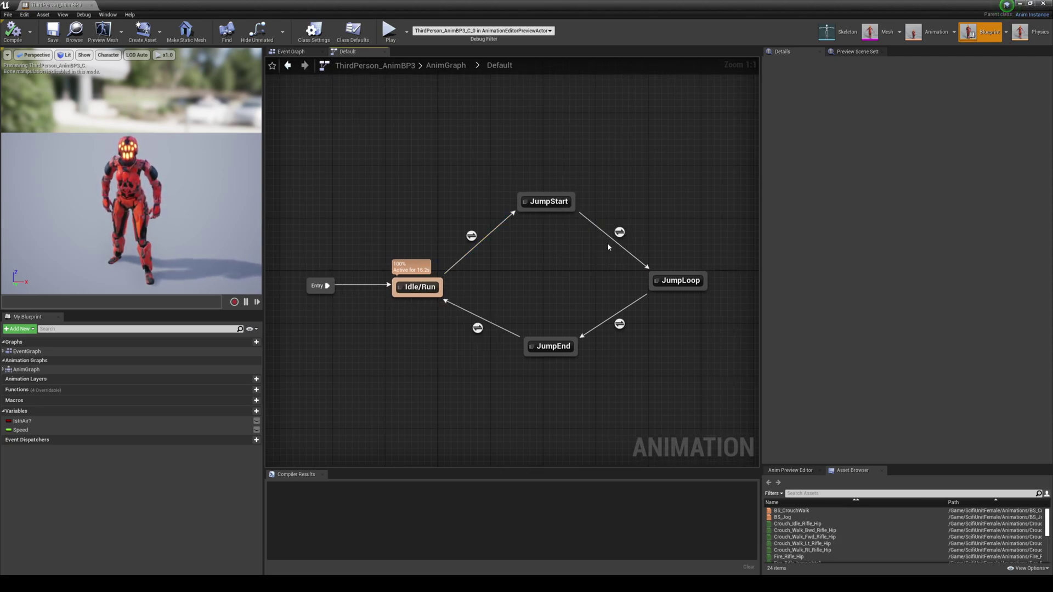
double_click(419, 287)
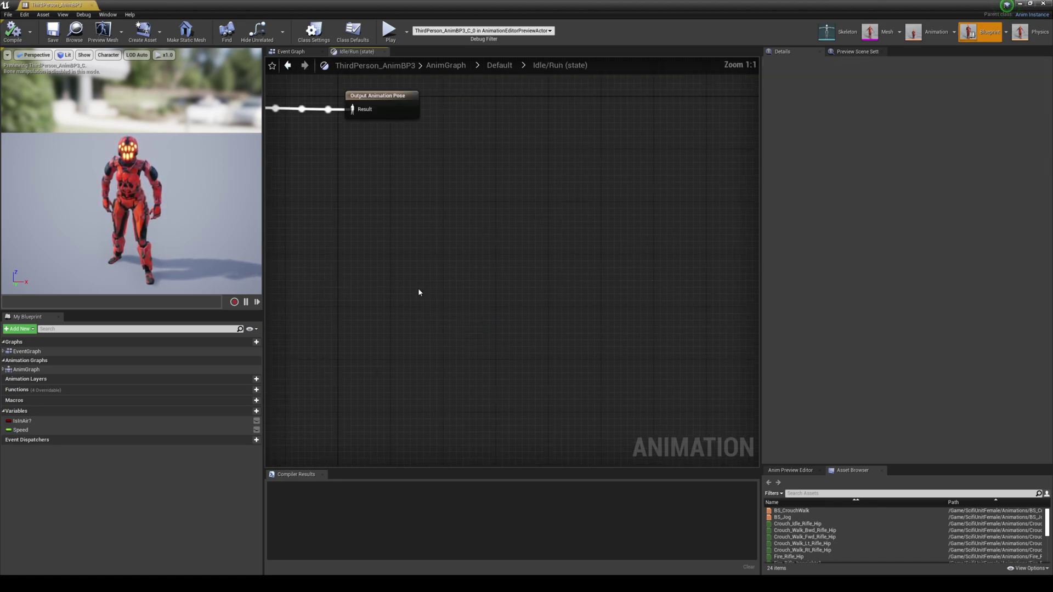
left_click(507, 273)
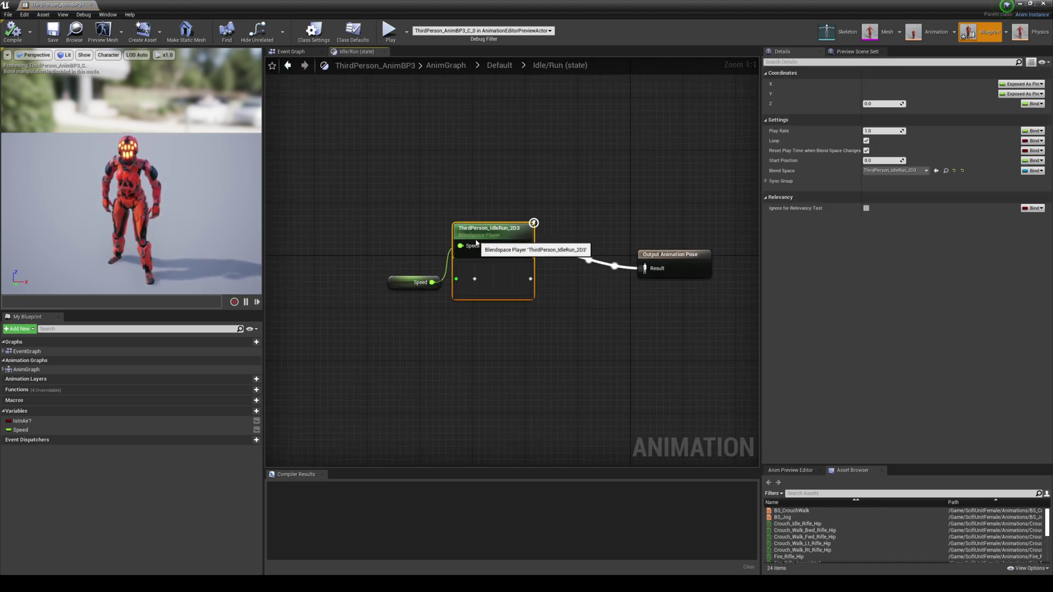
double_click(507, 274)
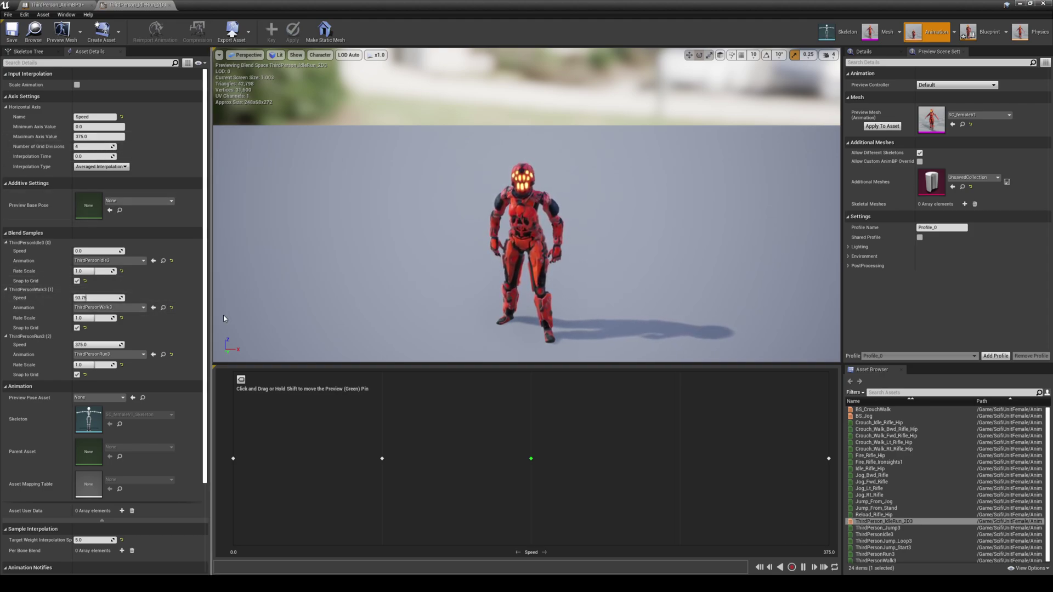
Step: Preview the blend space's idle, walk and run animations across speeds 0 to 375, and close the animation editors
left_click(233, 459)
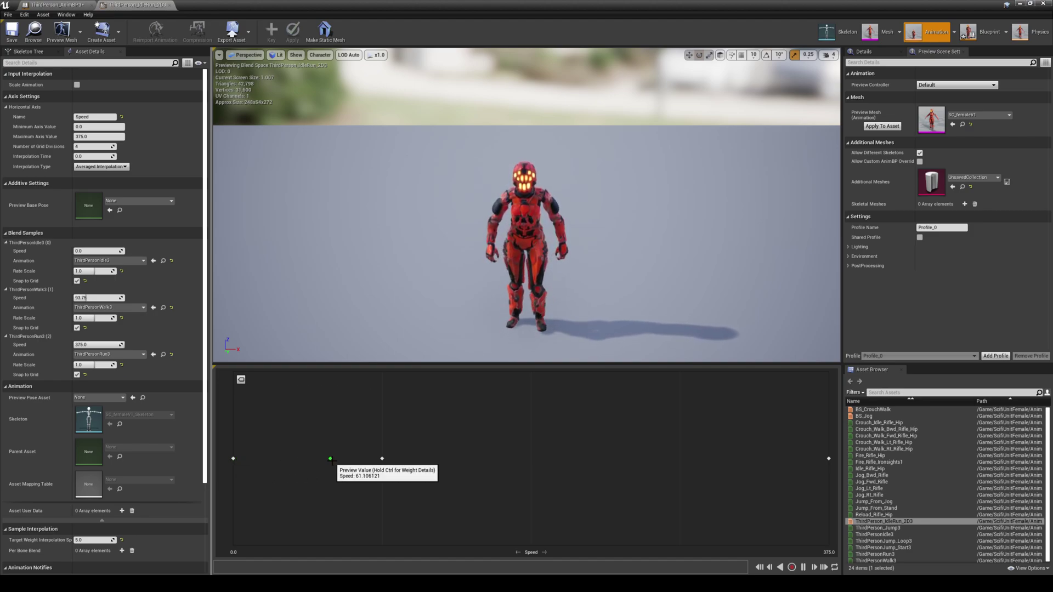
left_click_drag(382, 461, 427, 463)
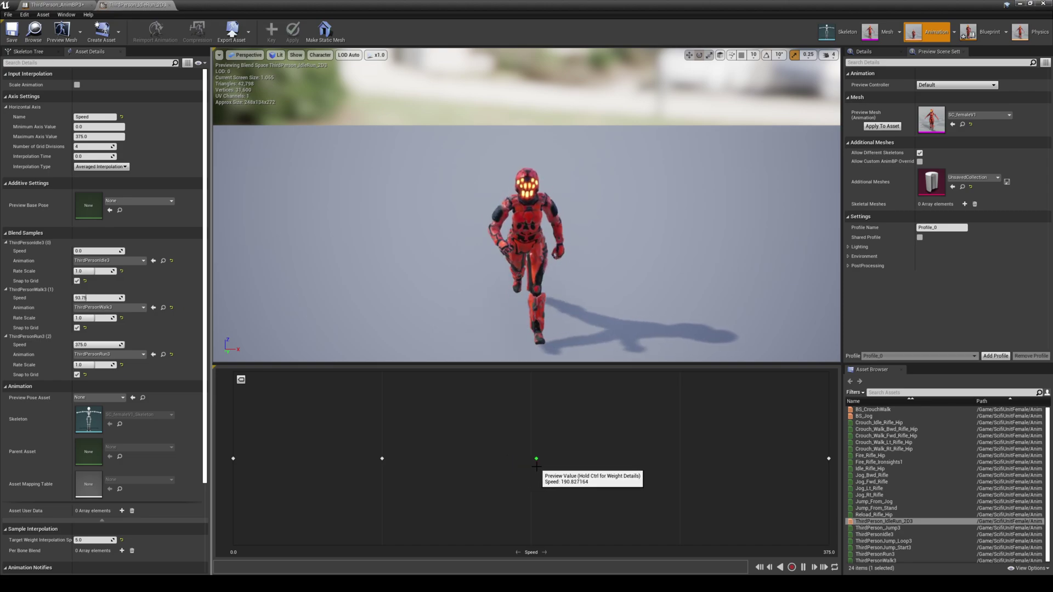
left_click_drag(556, 467, 743, 472)
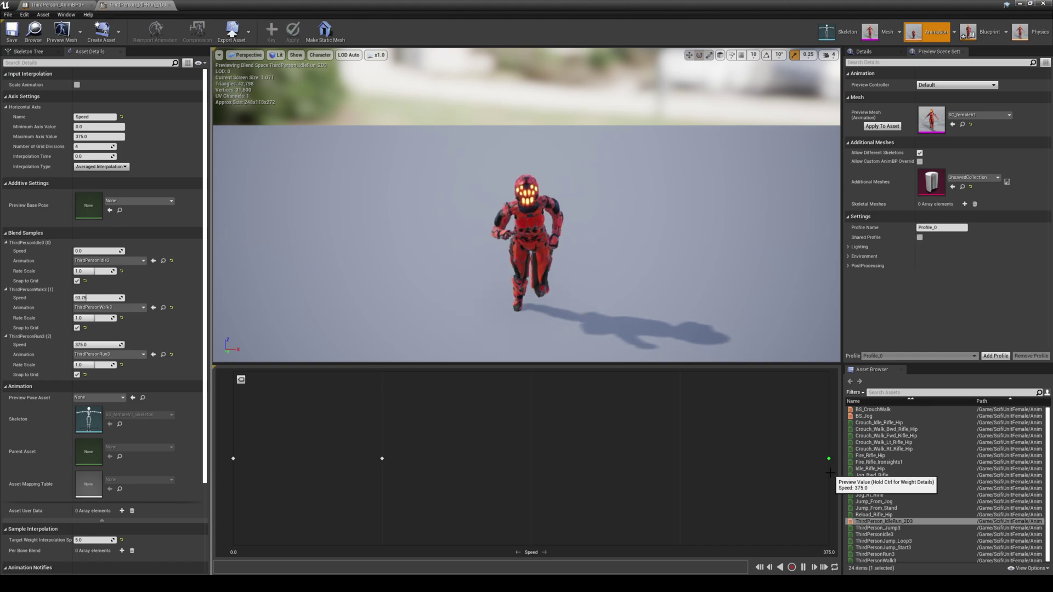
mouse_move(827, 472)
left_mouse_down()
mouse_move(242, 458)
mouse_move(842, 473)
left_mouse_up()
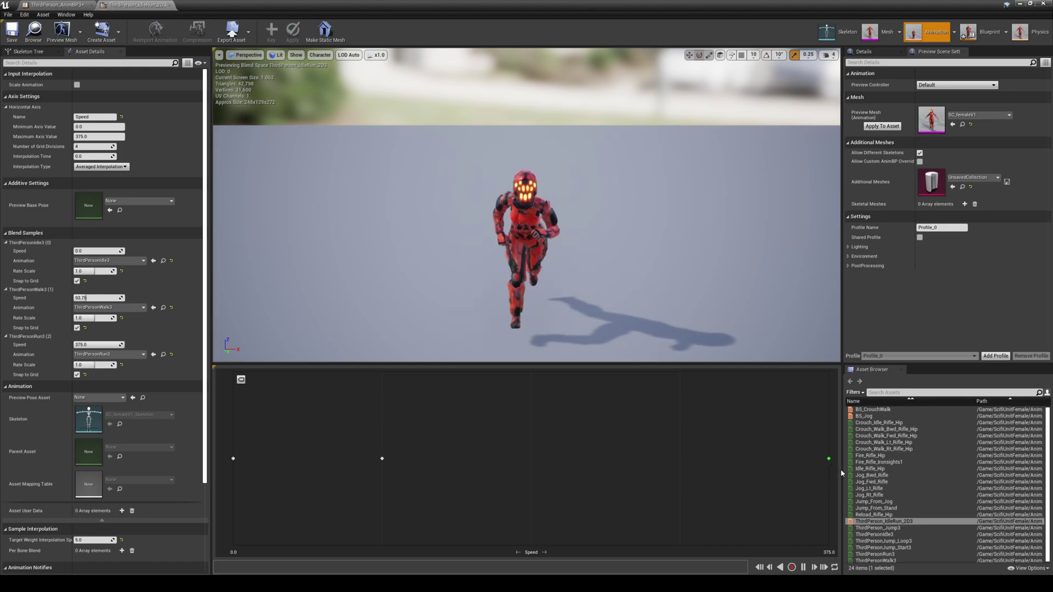
left_click_drag(747, 475, 204, 451)
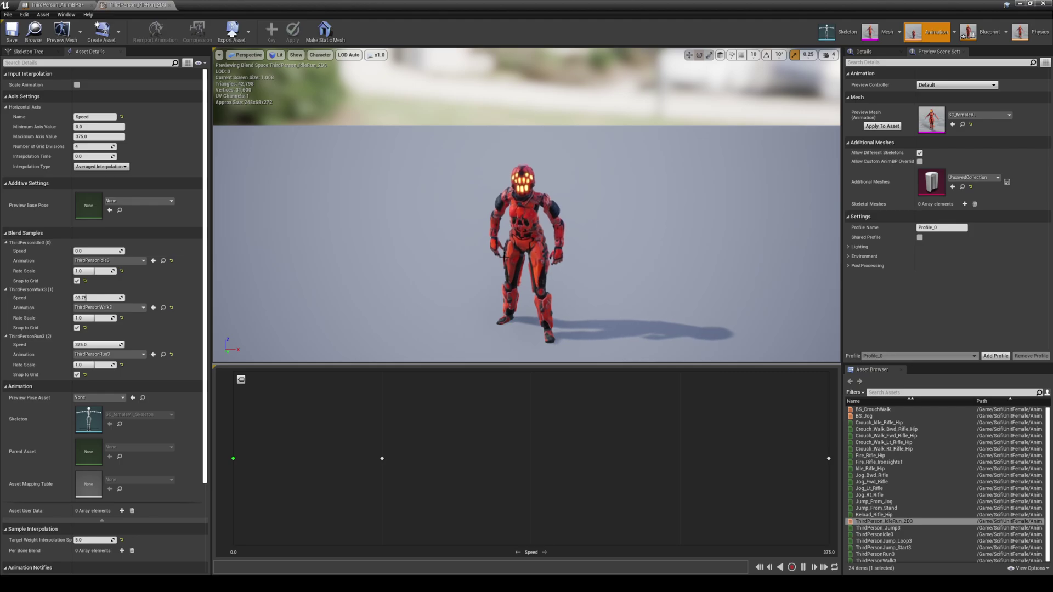
left_click(170, 6)
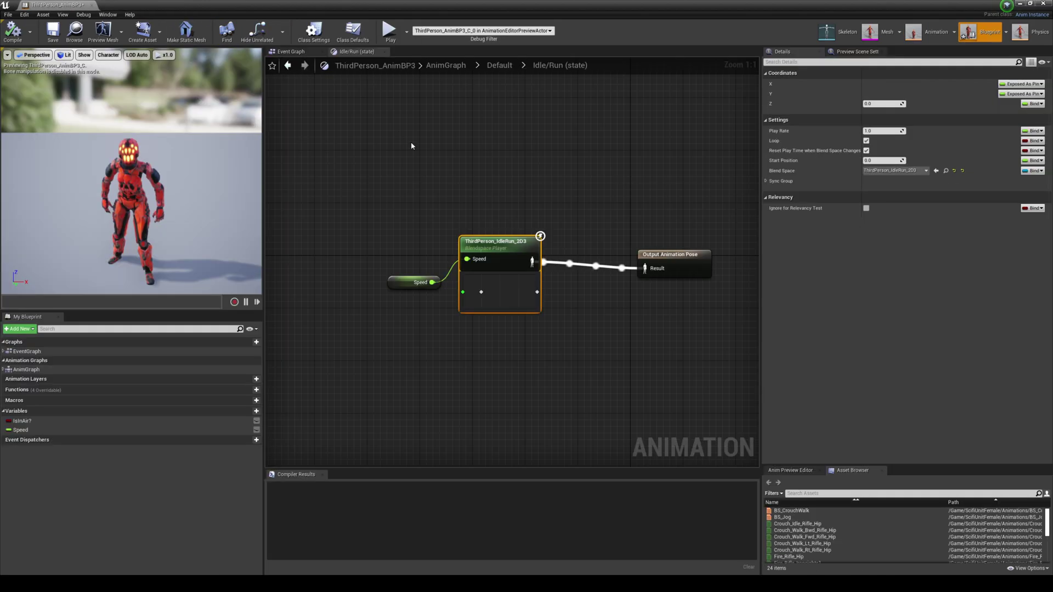
left_click(1043, 4)
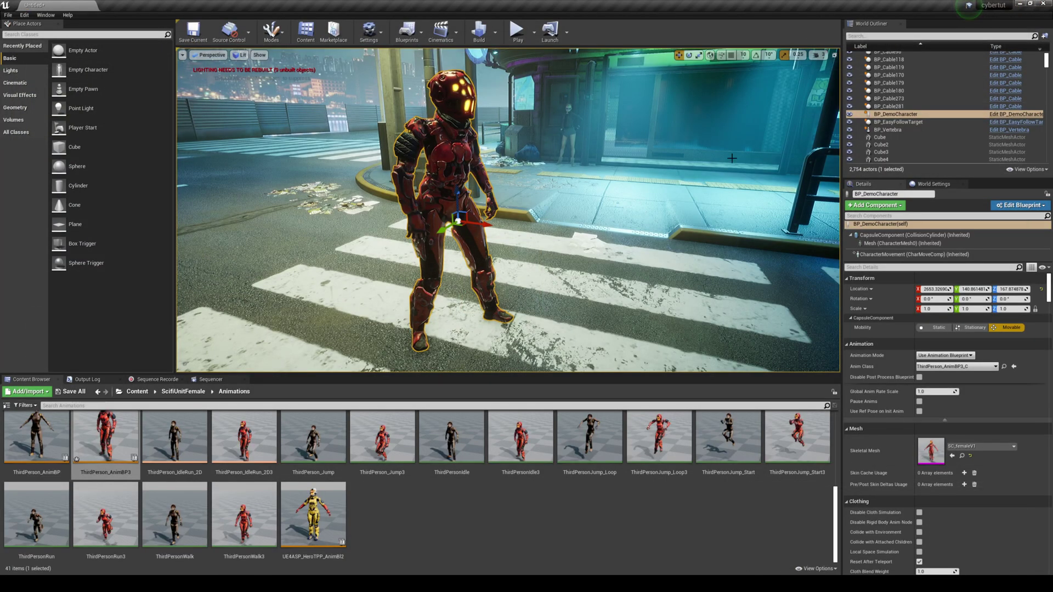
Step: View the character from behind on the crosswalk and open SplineWaypointSystemV1's Blueprint folder
left_click(661, 240)
key("a")
right_click_drag(661, 240, 796, 249)
right_click_drag(718, 240, 735, 240)
left_click(148, 391)
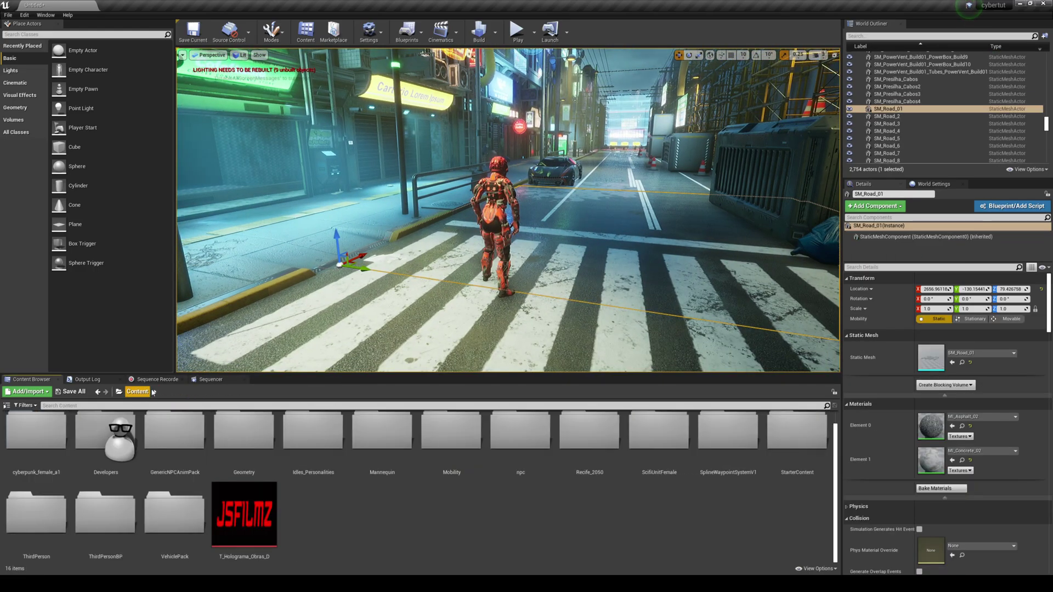
key("a")
key("w")
right_click_drag(478, 331, 534, 329)
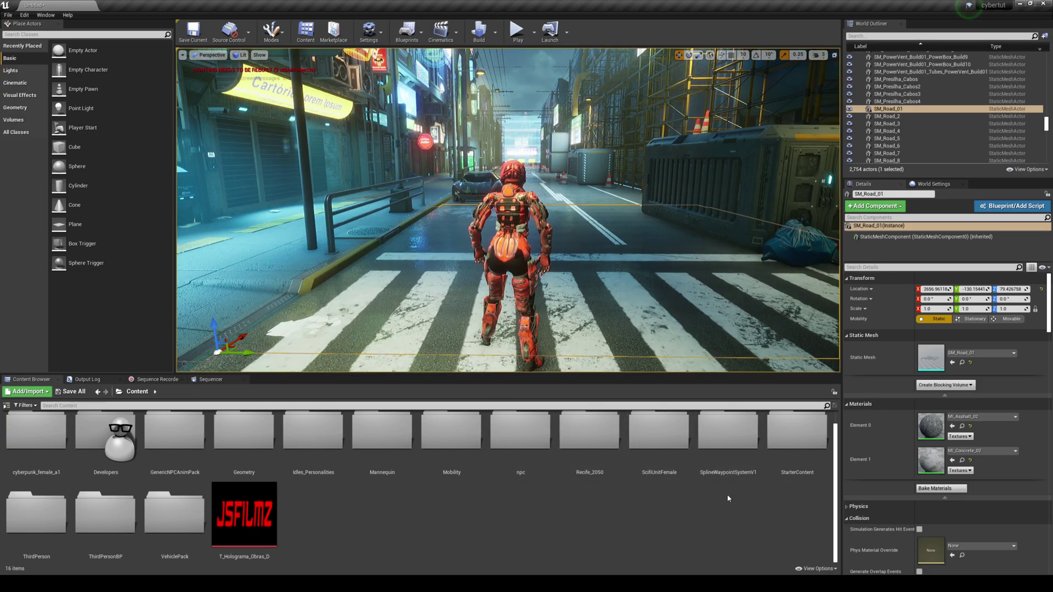
double_click(726, 457)
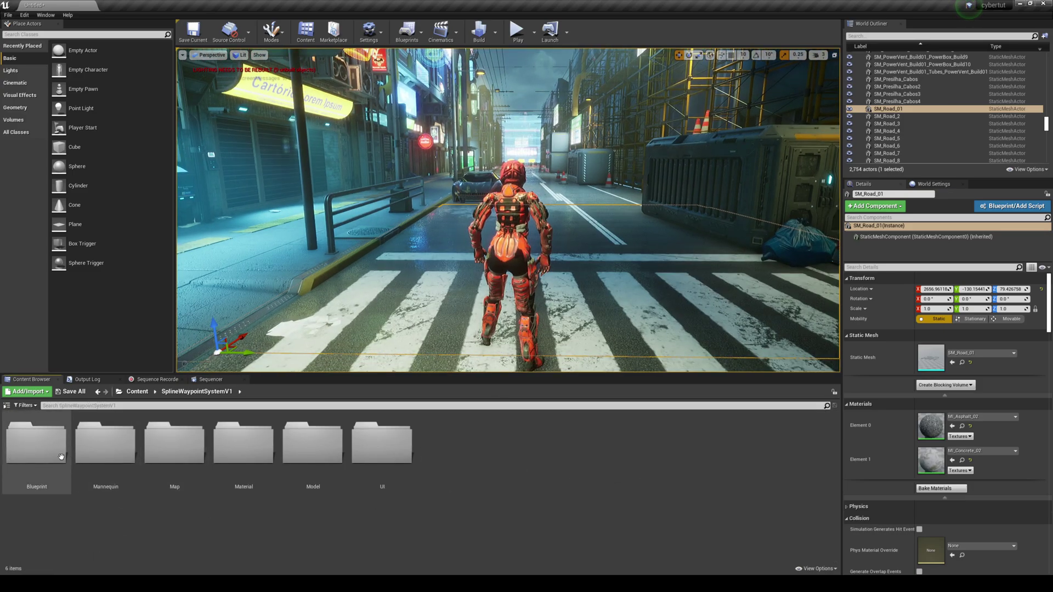
double_click(36, 443)
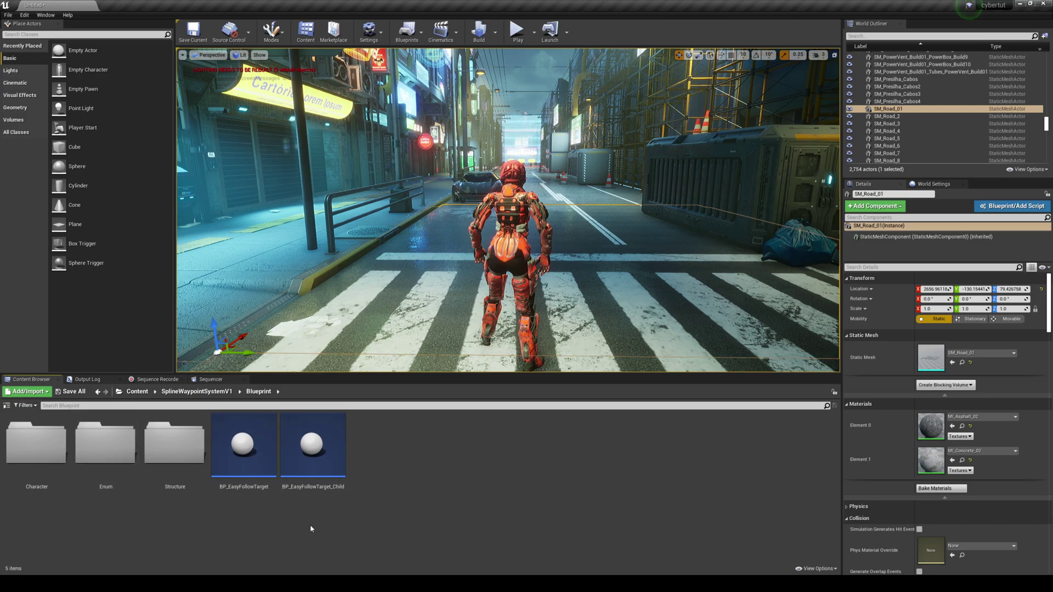
Step: Place BP_EasyFollowTarget_Child on the crosswalk beside the character and raise it slightly above the road
left_click(324, 466)
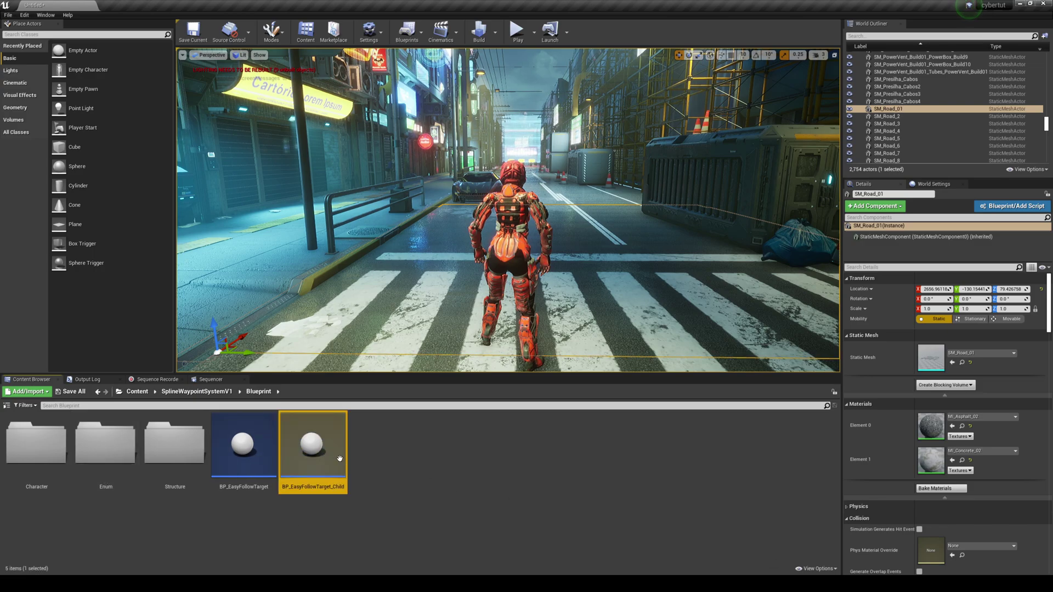
left_click_drag(339, 458, 502, 364)
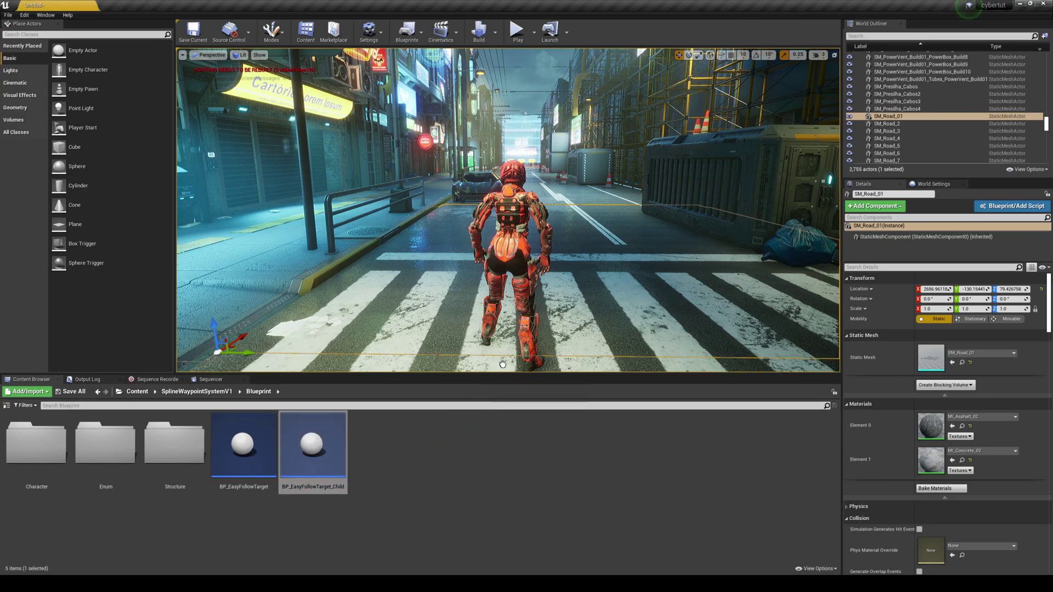
left_click_drag(607, 307, 606, 307)
key("d")
right_click_drag(558, 301, 521, 301)
key("g")
right_click_drag(587, 310, 571, 307)
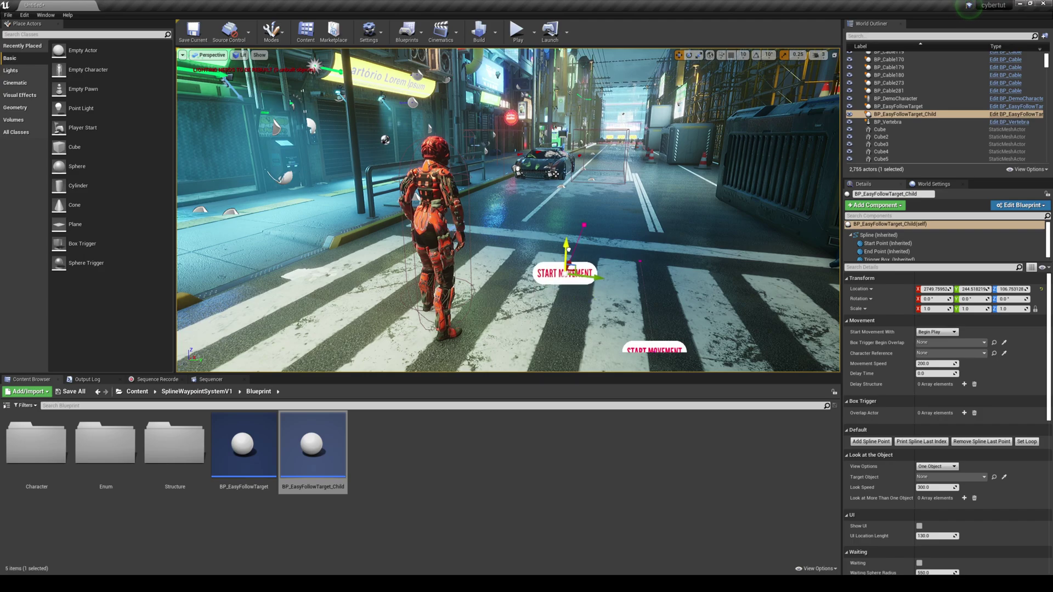
Step: Delete the old BP_EasyFollowTarget and set BP_EasyFollowTarget_Child's character reference to the BP_DemoCharacter on the crosswalk
left_click(655, 348)
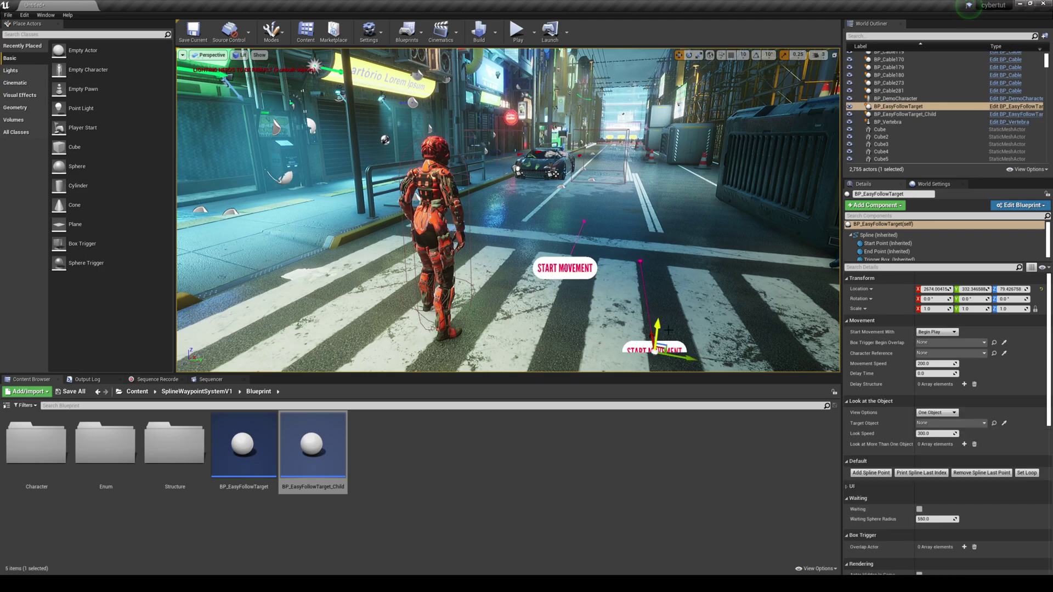
key("Delete")
left_click(573, 261)
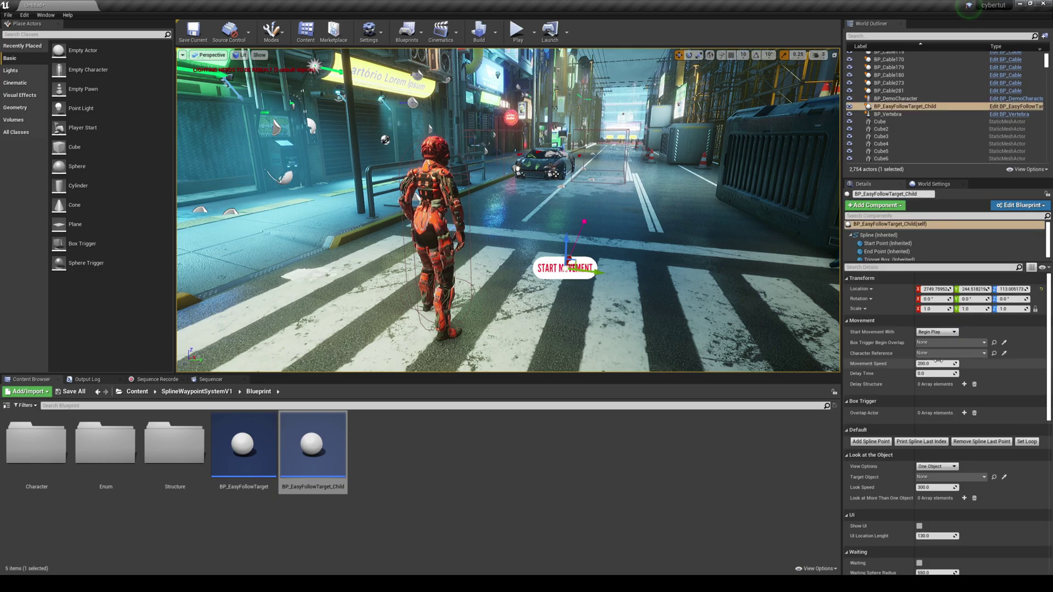
left_click(1005, 355)
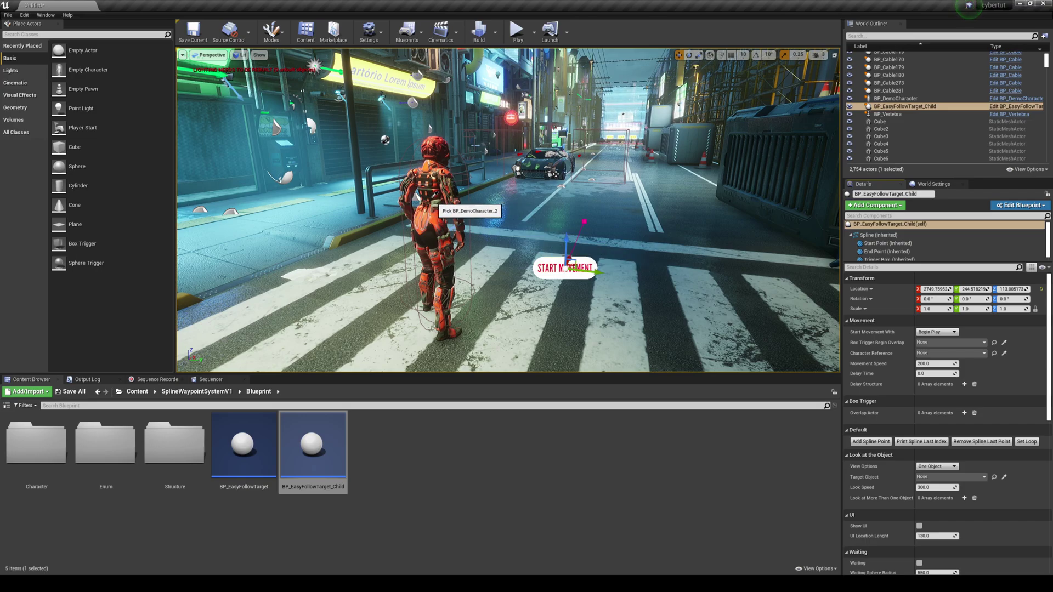
left_click(439, 207)
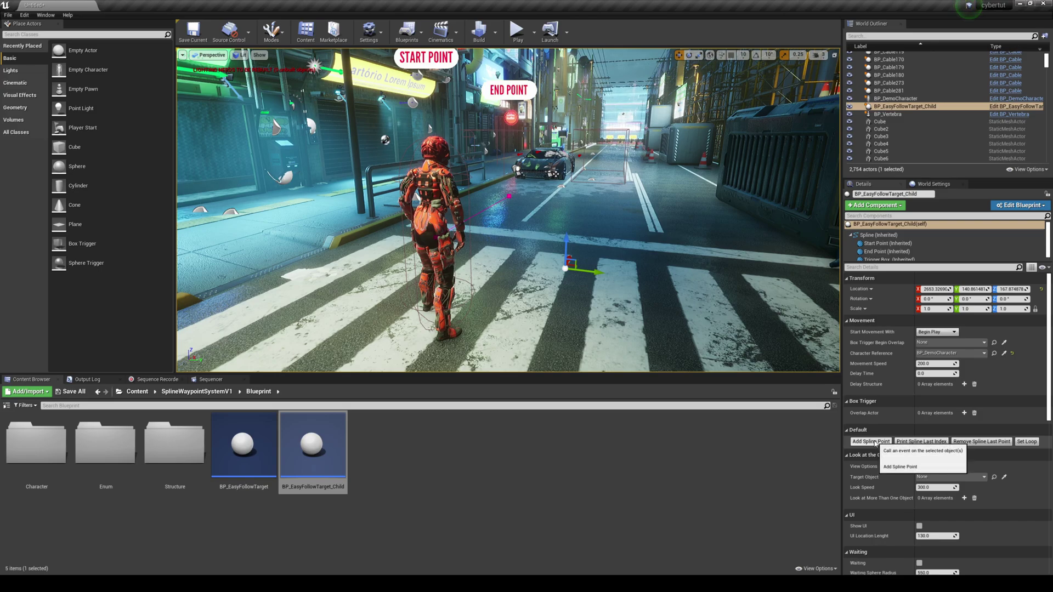
Step: Add a spline point to BP_EasyFollowTarget_Child, extending the character's path from the crosswalk along the road
right_click_drag(708, 263, 641, 332)
right_click_drag(604, 246, 609, 248)
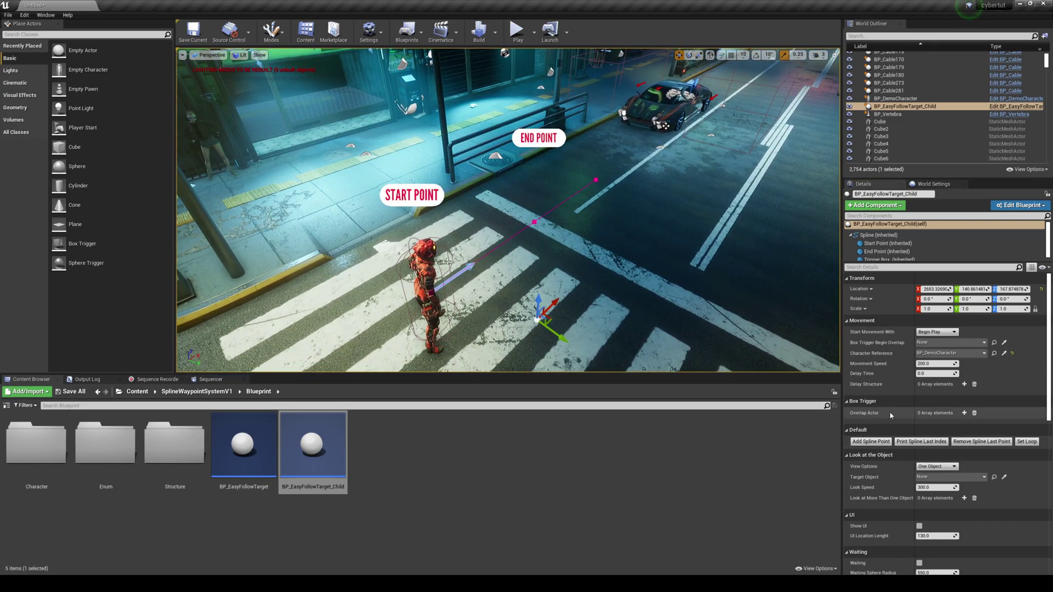
left_click(873, 442)
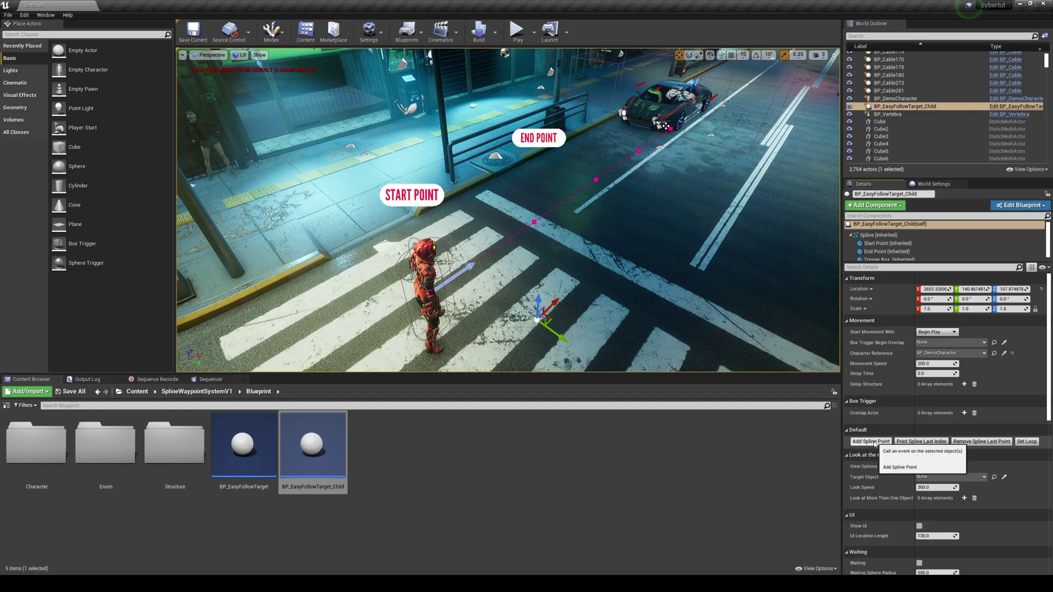
Step: Add another spline point to BP_EasyFollowTarget_Child, extending the character's path up the road beside the parked car
right_click_drag(713, 296, 798, 299)
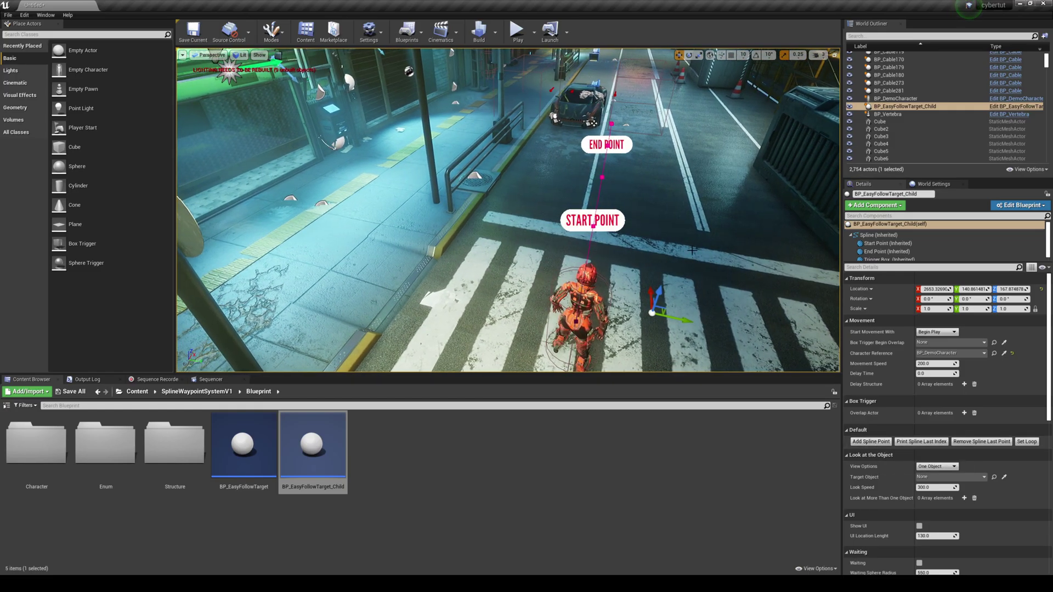
right_click_drag(692, 251, 713, 244)
key("w")
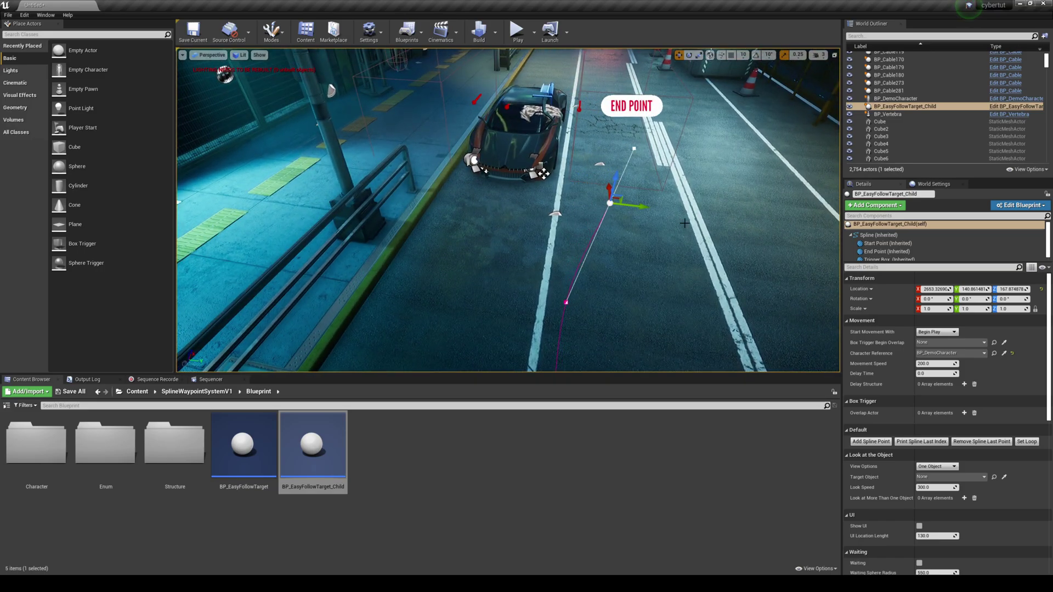
left_click(871, 442)
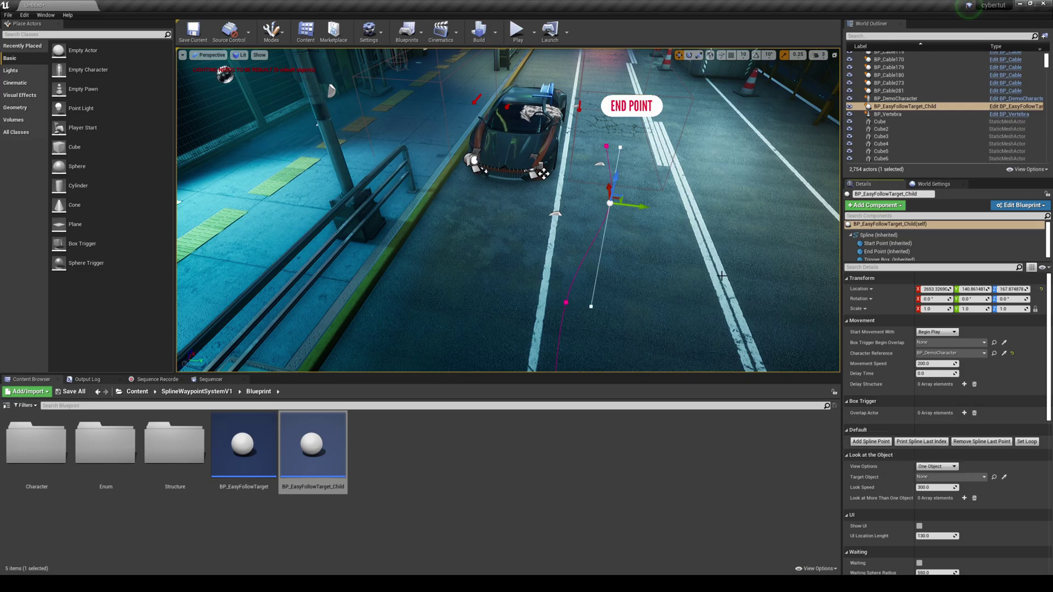
Step: Shift the spline point beside the parked car slightly away from it and add further spline points, extending the path along the road
right_click_drag(596, 243, 634, 255)
key("w")
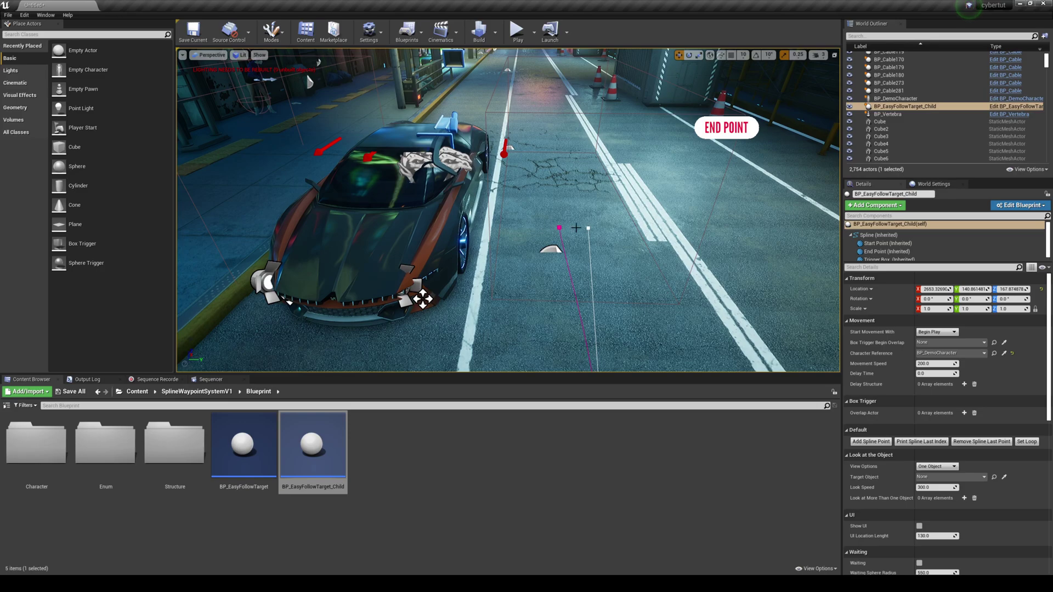
left_click_drag(574, 225, 591, 227)
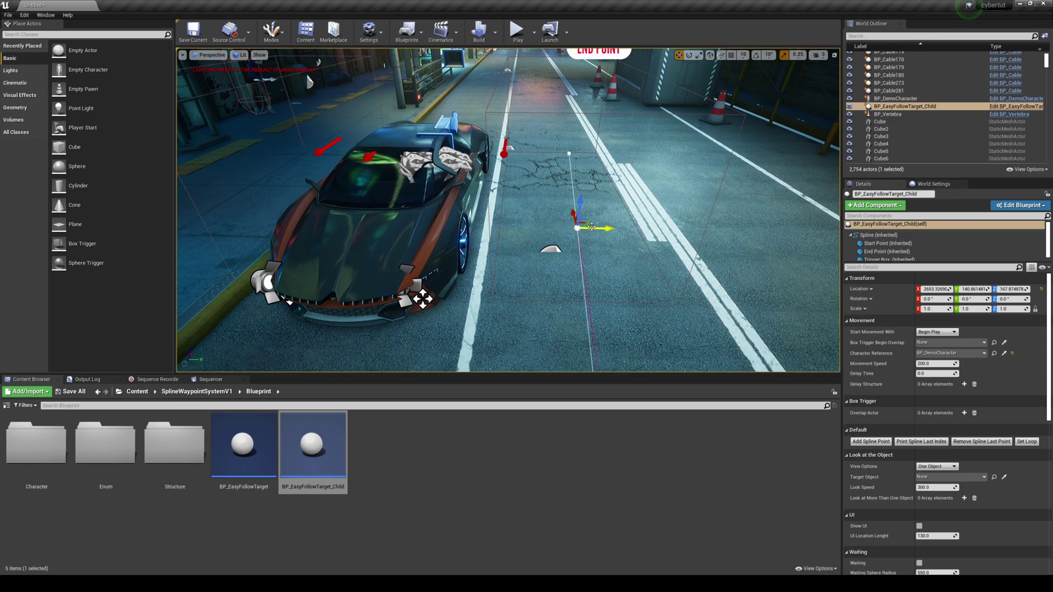
left_click(869, 442)
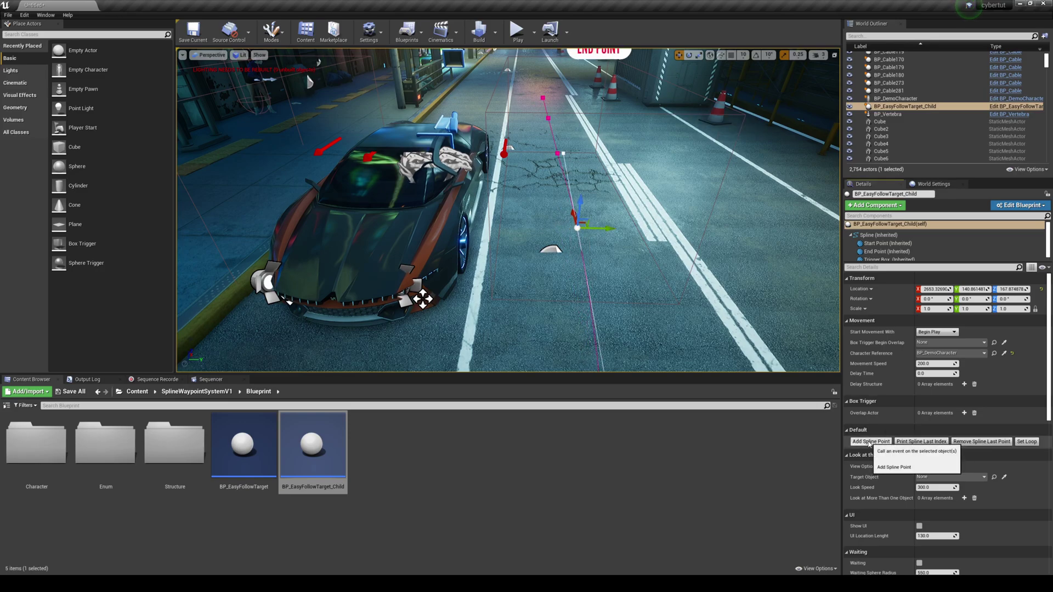
right_click_drag(697, 282, 696, 282)
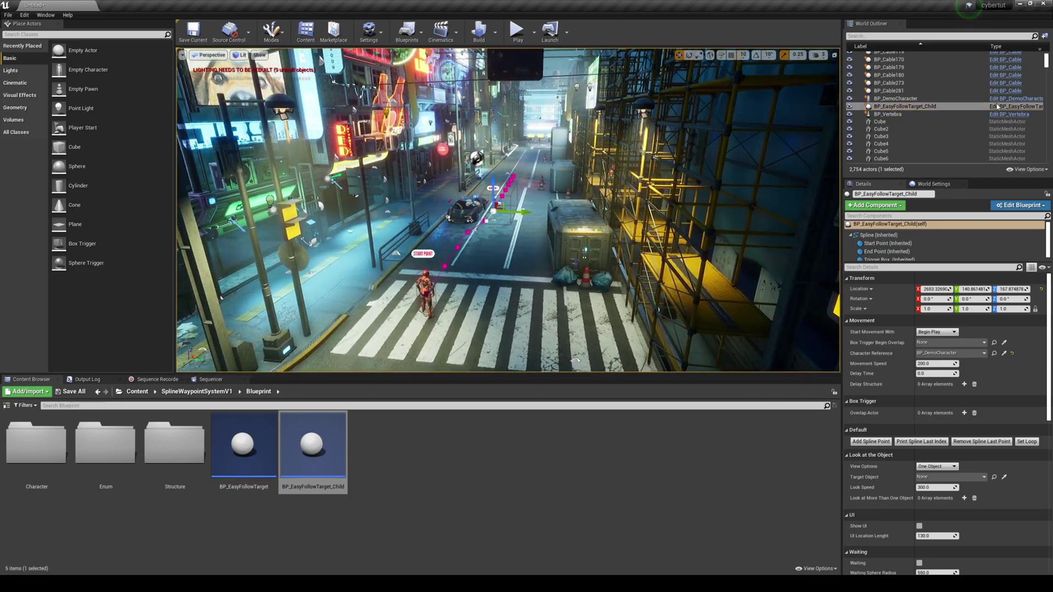
Step: Find the NavMeshBoundsVolume in the level with the search term "navm" and examine where it sits over the street
left_click(917, 36)
type("navm")
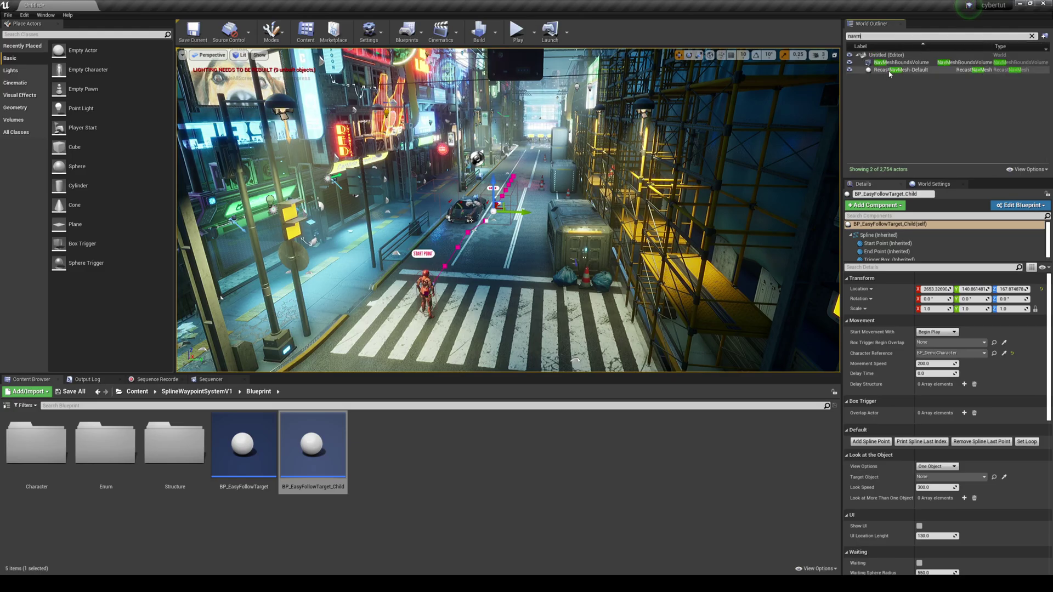
double_click(901, 62)
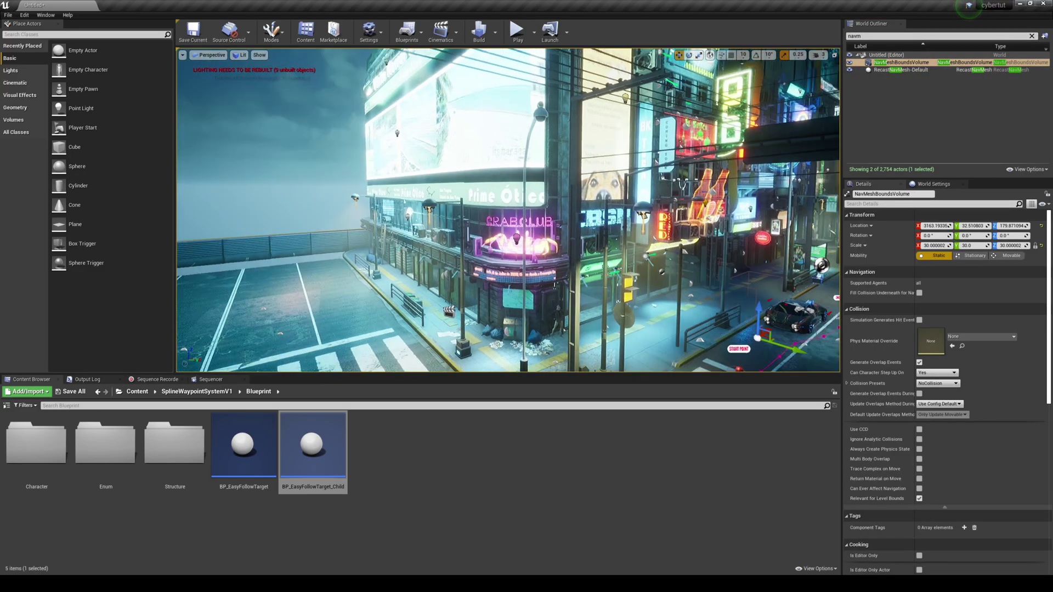
mouse_move(508, 210)
right_mouse_down()
mouse_move(428, 210)
mouse_move(483, 208)
mouse_move(515, 181)
mouse_move(508, 211)
right_mouse_up()
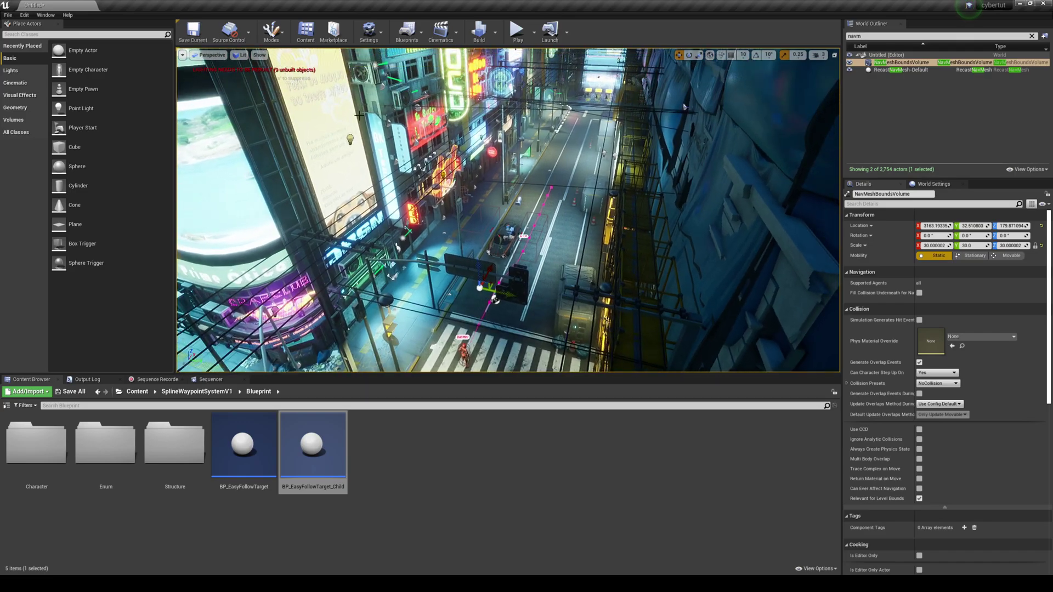
Step: Try placing an additional Nav Mesh Bounds Volume on the road beyond the parked car
left_click(126, 36)
type("navm")
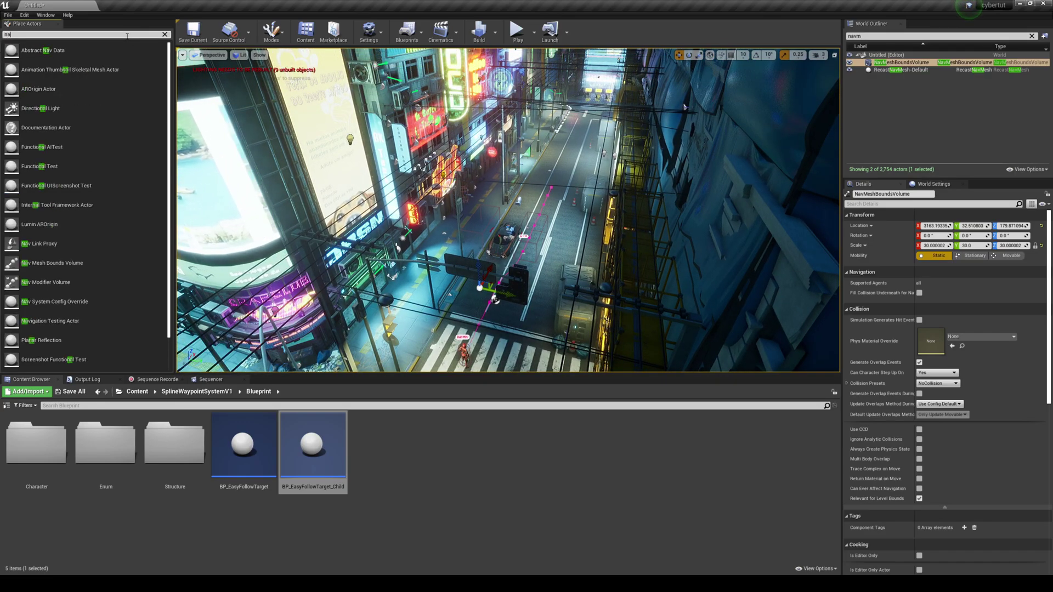
key("BackSpace")
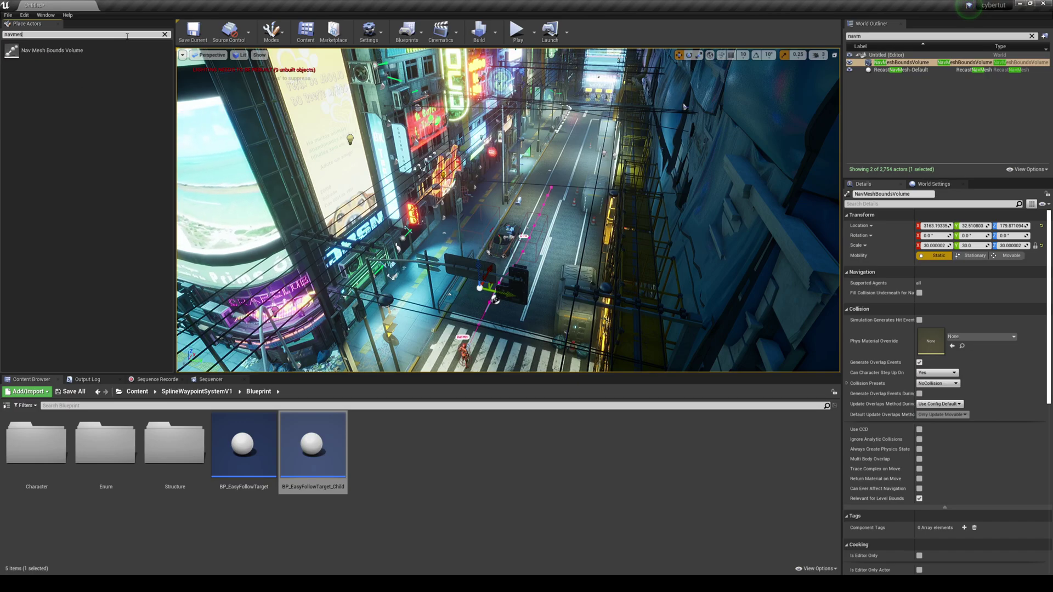
type("mes")
left_click_drag(64, 54, 412, 207)
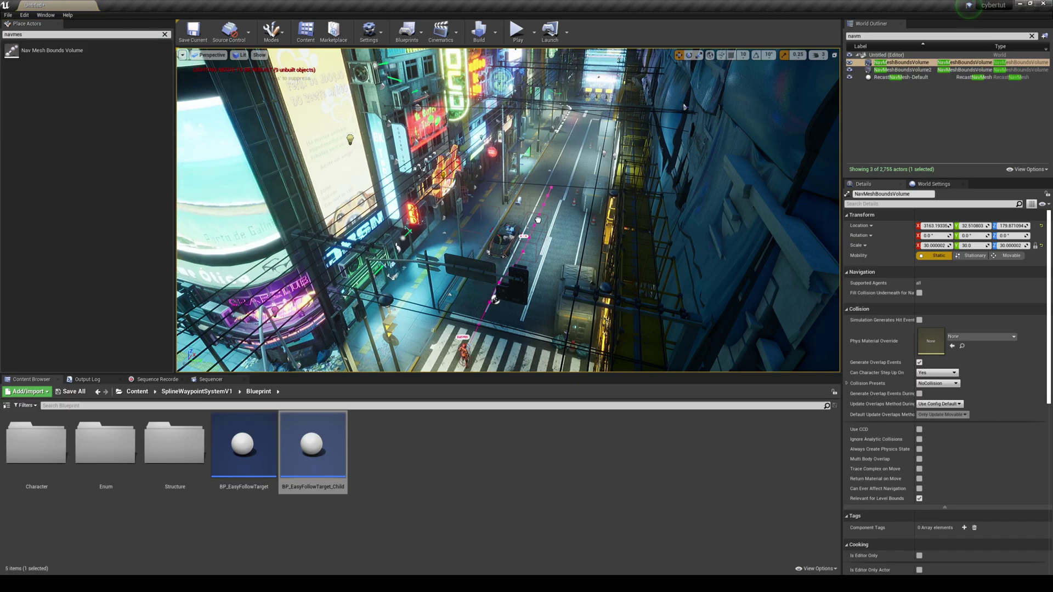
left_click_drag(555, 215, 556, 204)
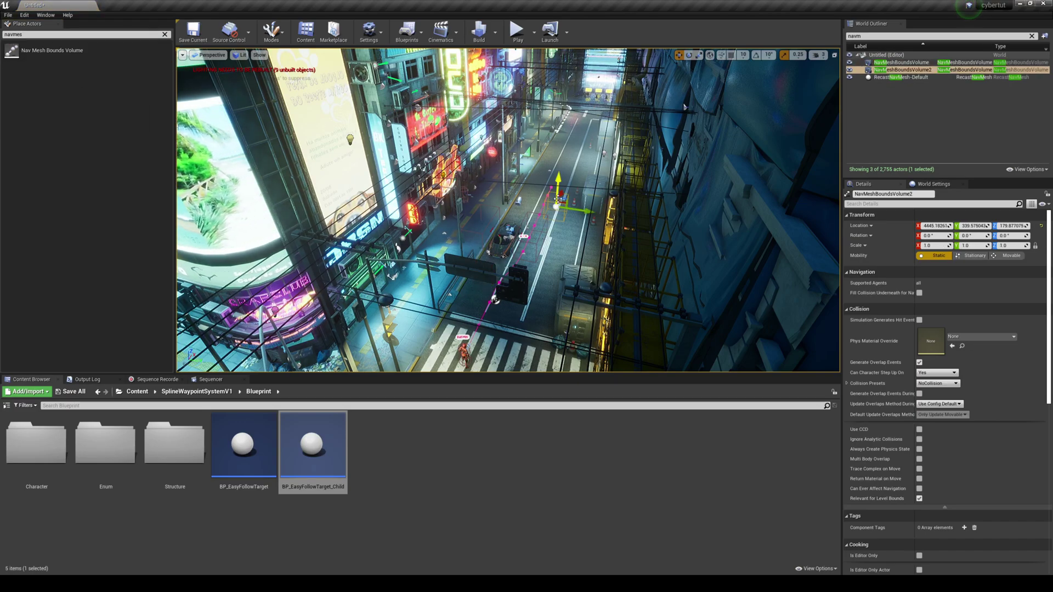
key("ctrl+z")
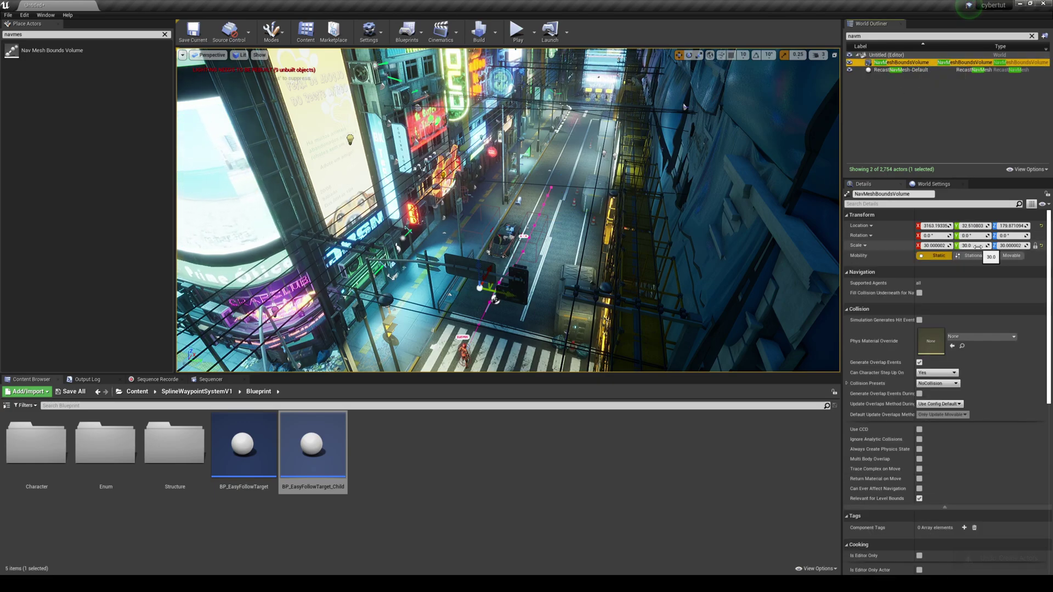
Step: Examine the extent of the existing NavMeshBoundsVolume around the street and clear the actor search
key("f")
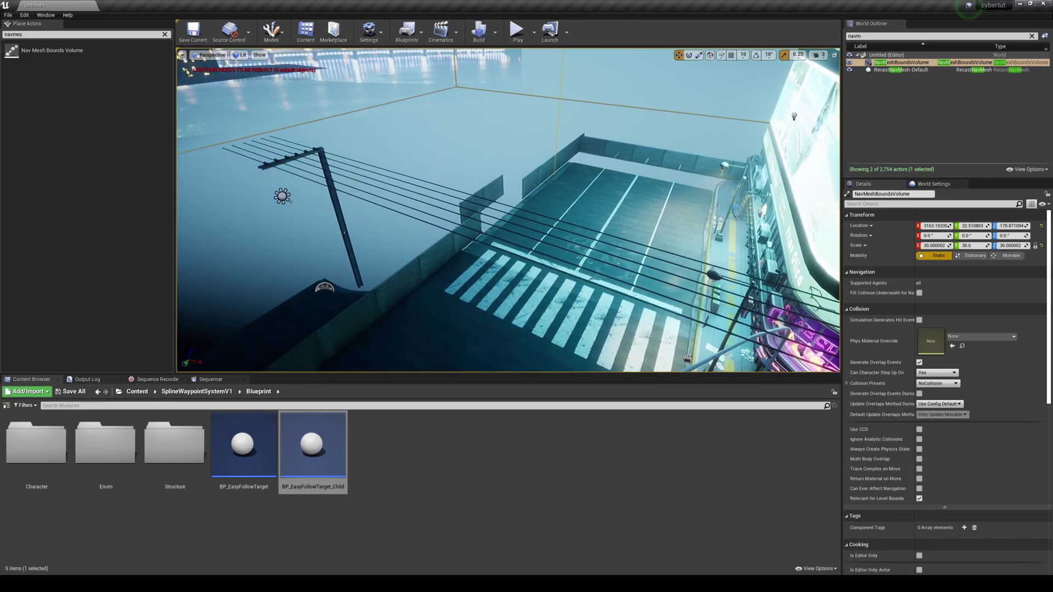
mouse_move(508, 210)
right_mouse_down()
mouse_move(526, 225)
mouse_move(680, 230)
mouse_move(691, 247)
mouse_move(715, 200)
mouse_move(508, 210)
right_mouse_up()
right_click_drag(592, 232, 593, 232)
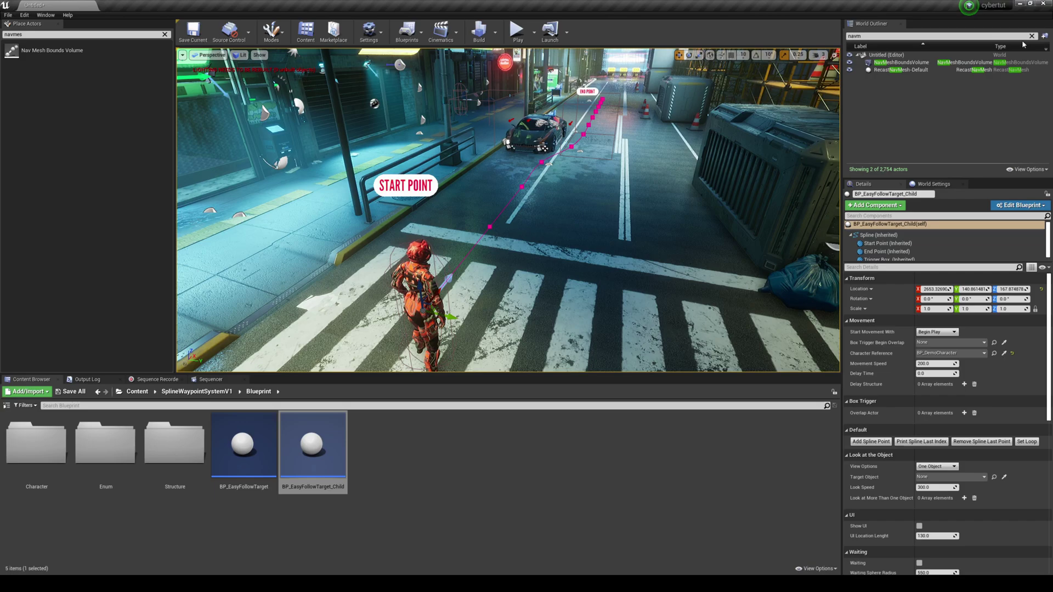
left_click(1032, 35)
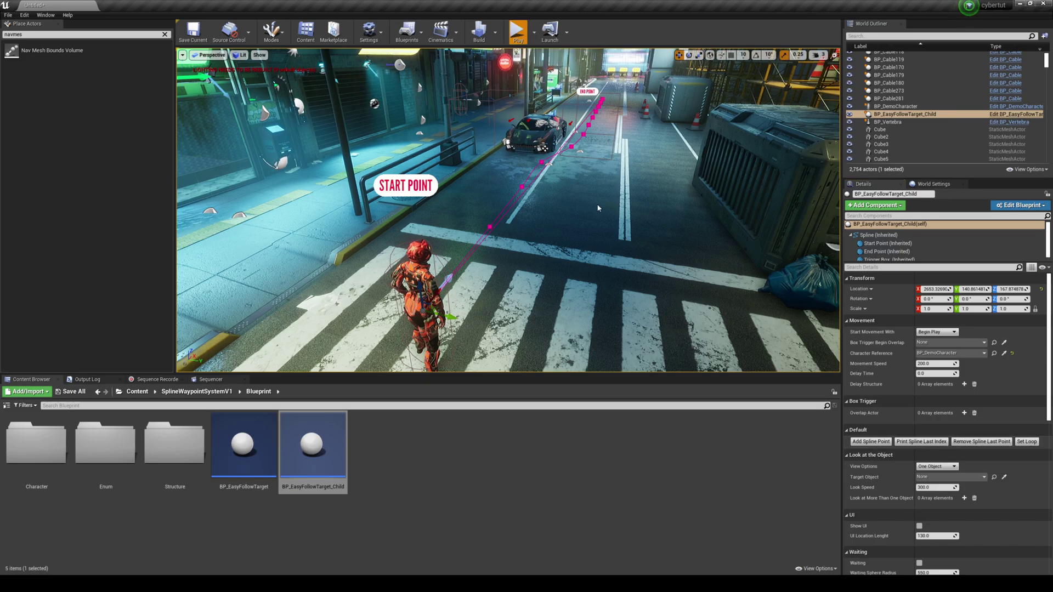
Step: Play the level, run after the demo character to watch it follow the spline path, and stop the play session
key("alt+p")
key("w")
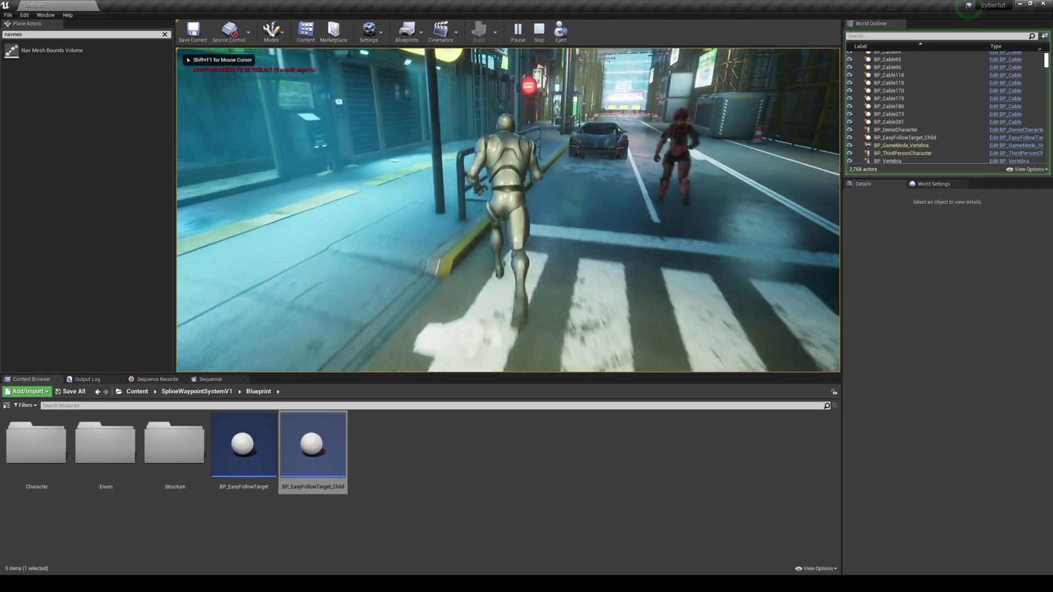
key("w")
key("w")
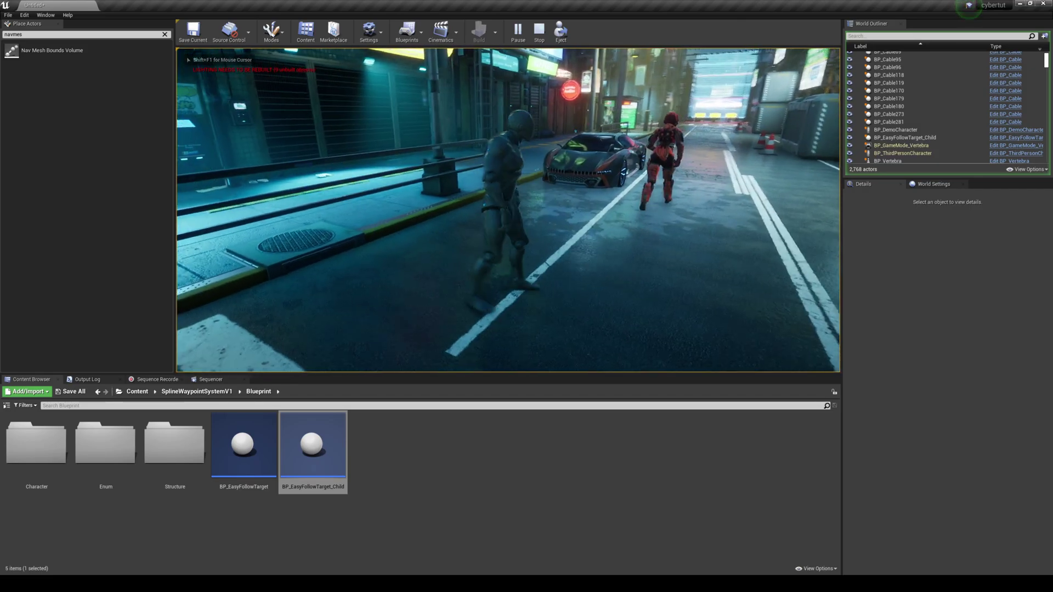
key("w")
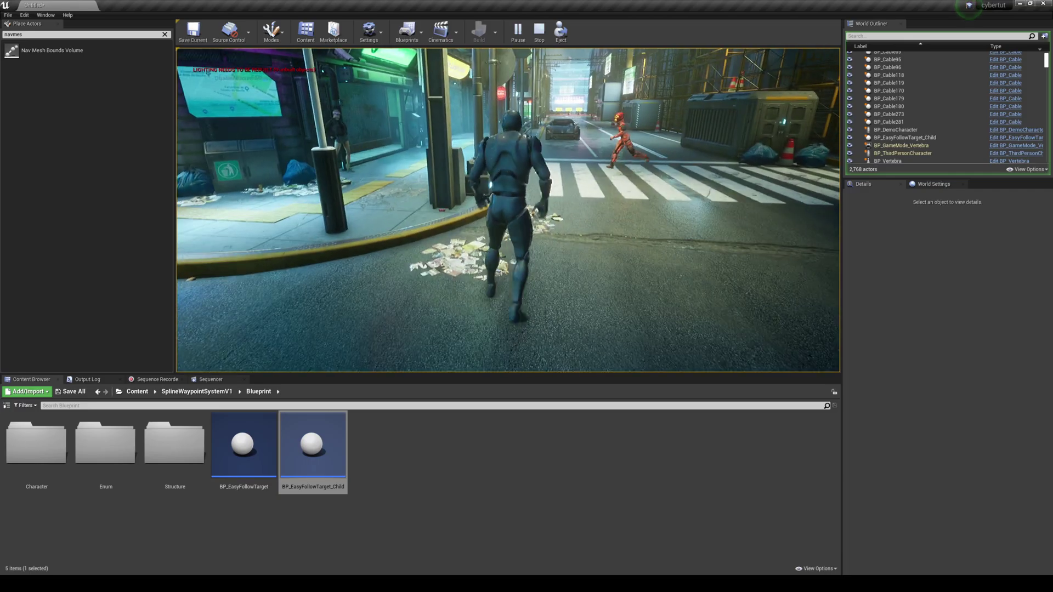
key("Escape")
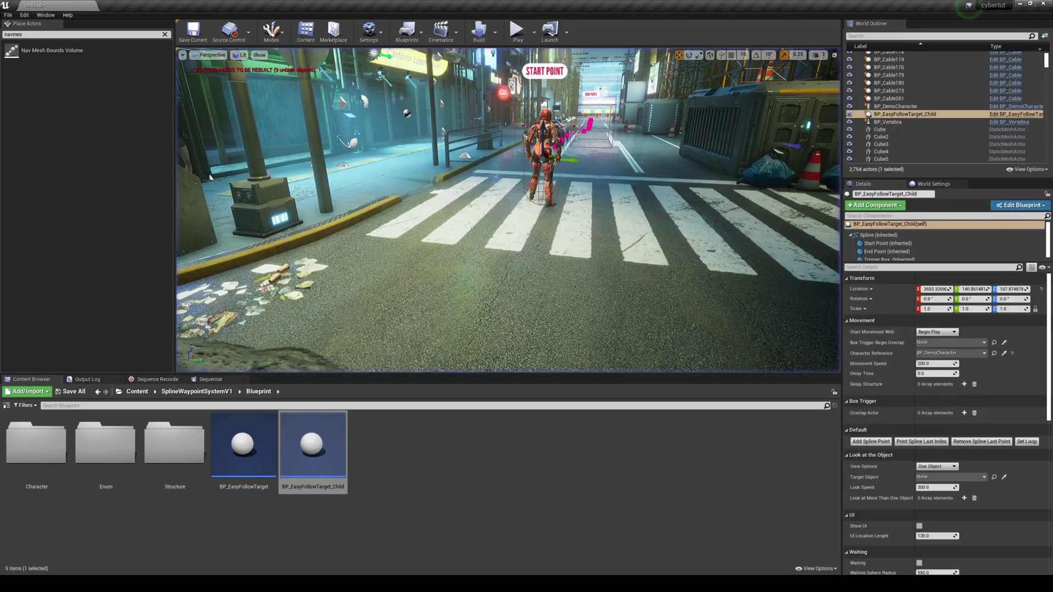
Step: Select BP_DemoCharacter on the crosswalk and open the ThirdPerson_AnimBP3 animation blueprint from SciFiUnitFemale's Animations folder
key("w")
mouse_move(524, 164)
right_mouse_down()
mouse_move(494, 151)
mouse_move(524, 145)
right_mouse_up()
left_click(524, 153)
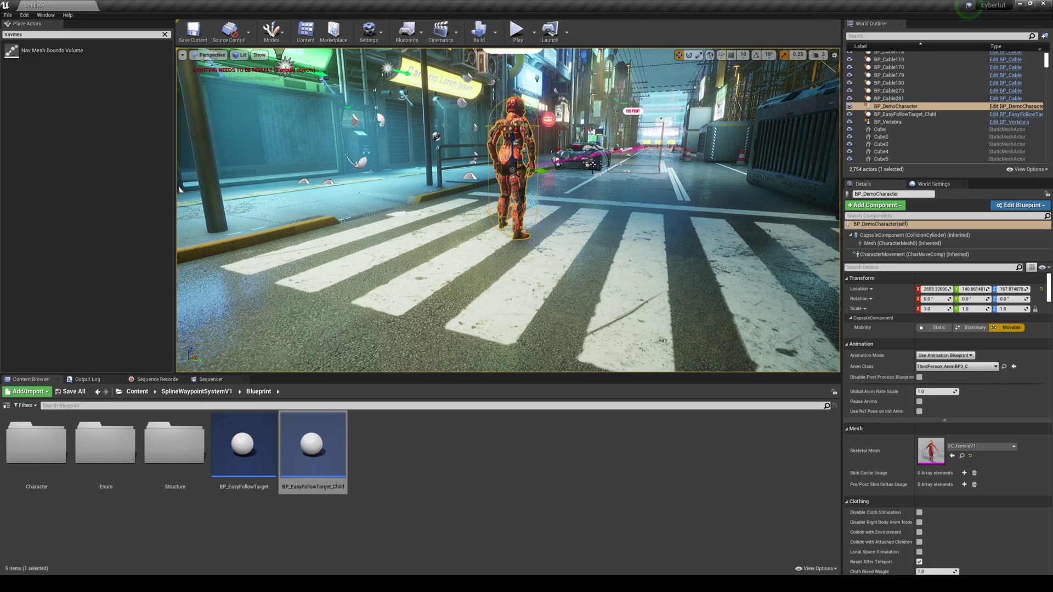
left_click(137, 391)
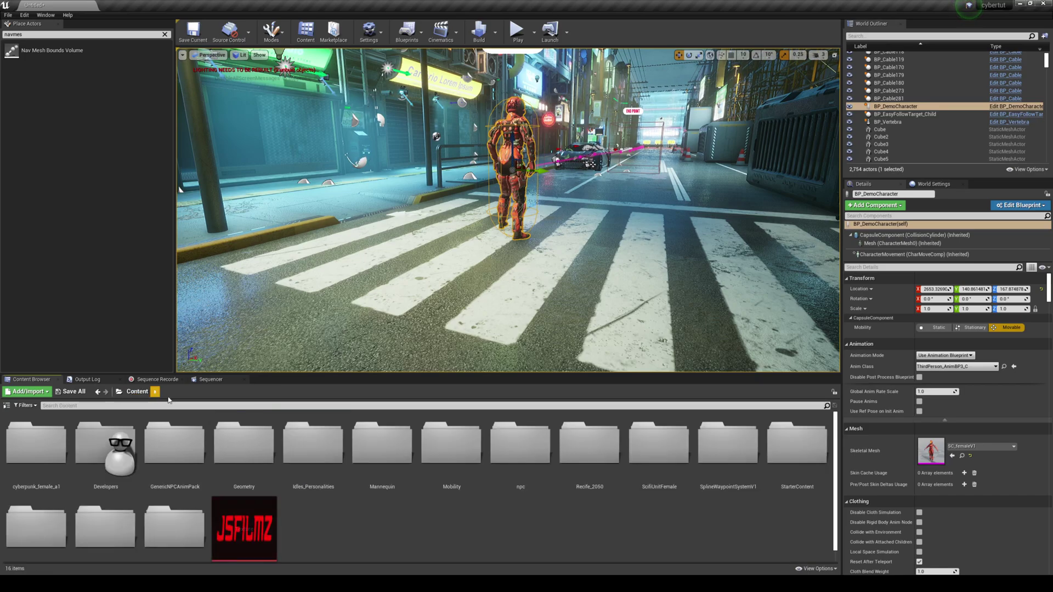
scroll(584, 462, "down", 1)
double_click(584, 462)
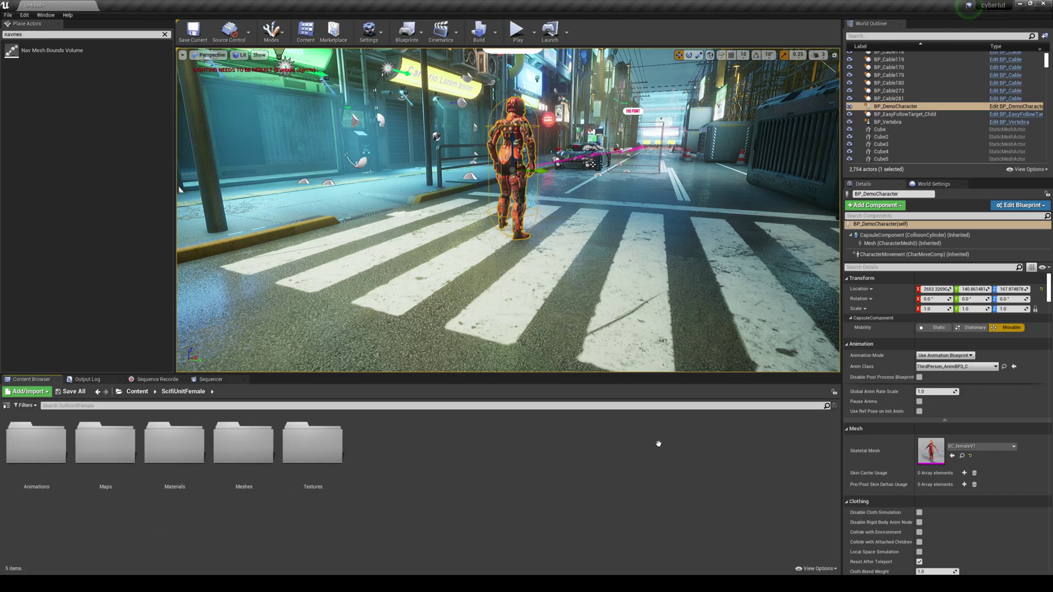
double_click(34, 444)
scroll(174, 454, "down", 3)
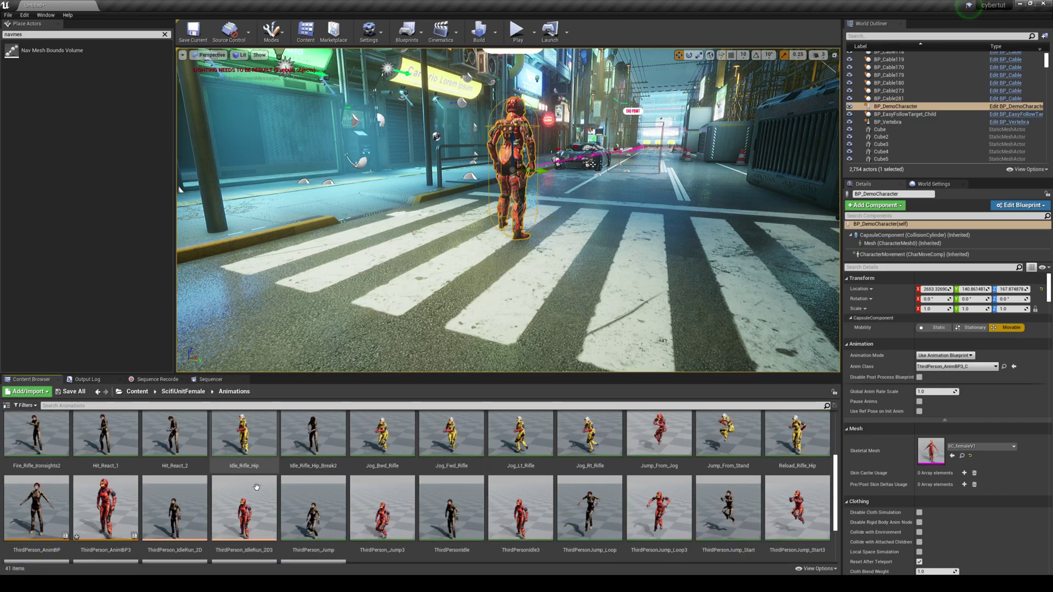
double_click(106, 447)
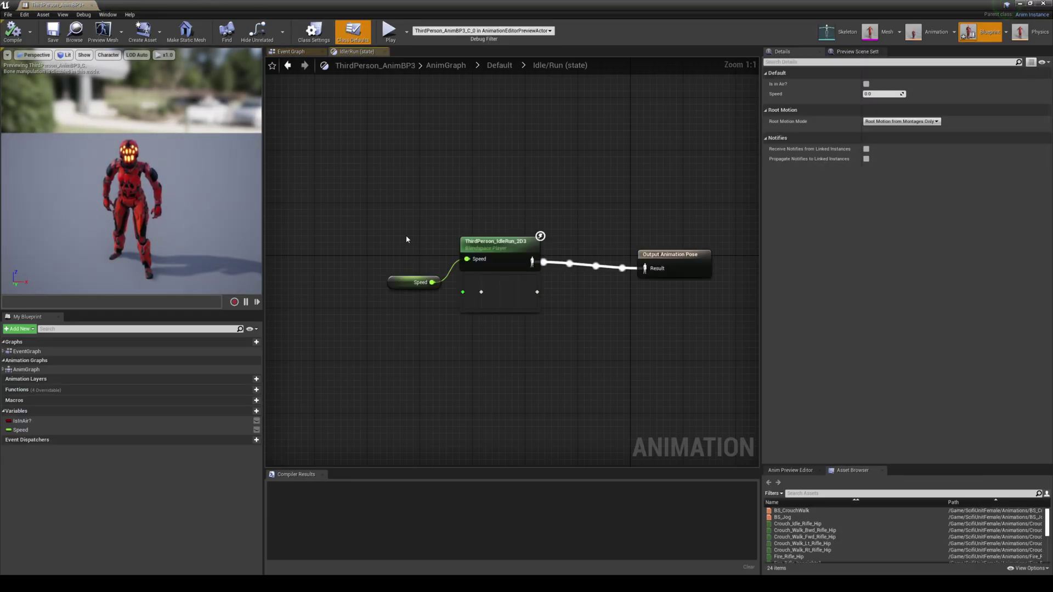
Step: Examine the ThirdPerson_IdleRun_2D3 blend space used in the AnimGraph's Idle/Run state, and close the blend space and the animation blueprint
left_click(35, 371)
double_click(35, 370)
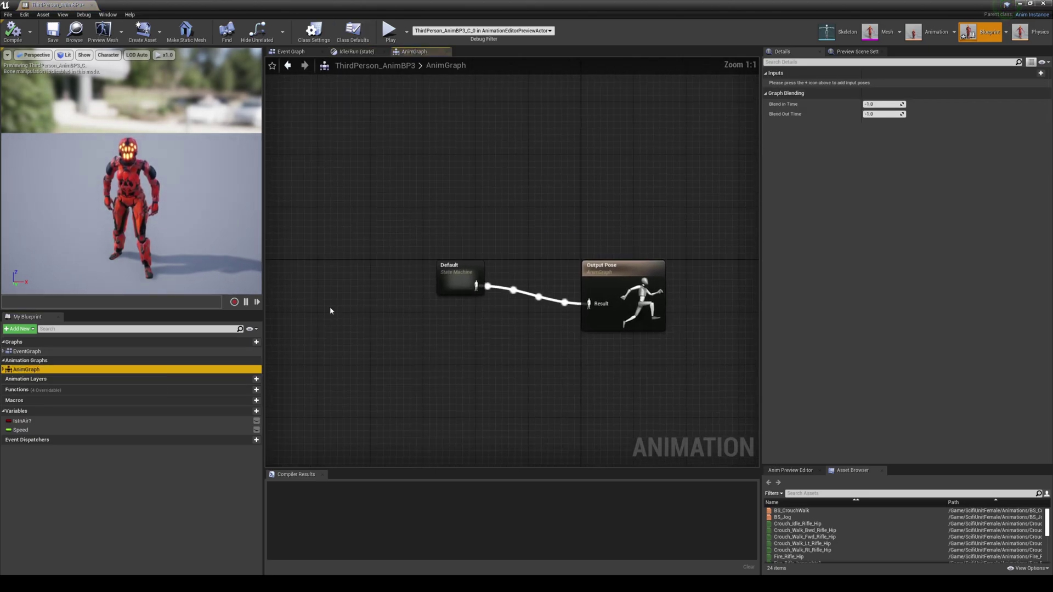
double_click(455, 277)
double_click(447, 279)
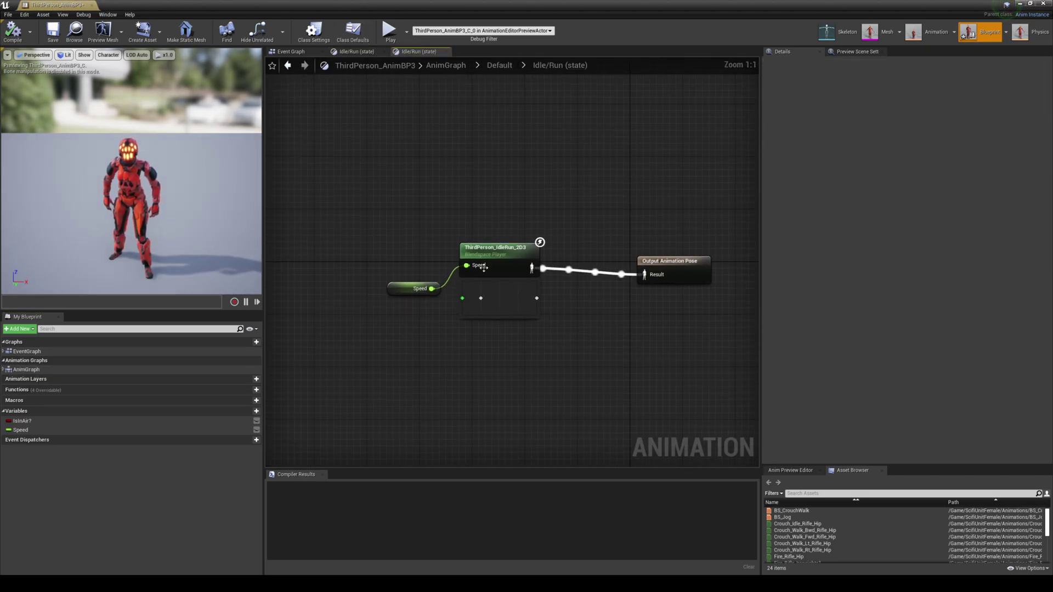
double_click(479, 268)
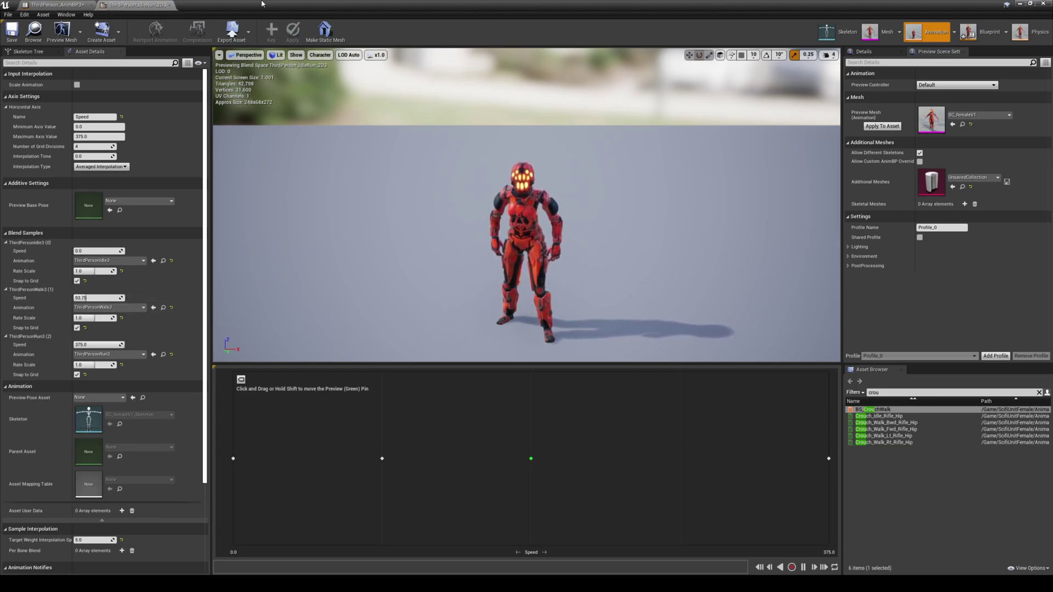
left_click(170, 6)
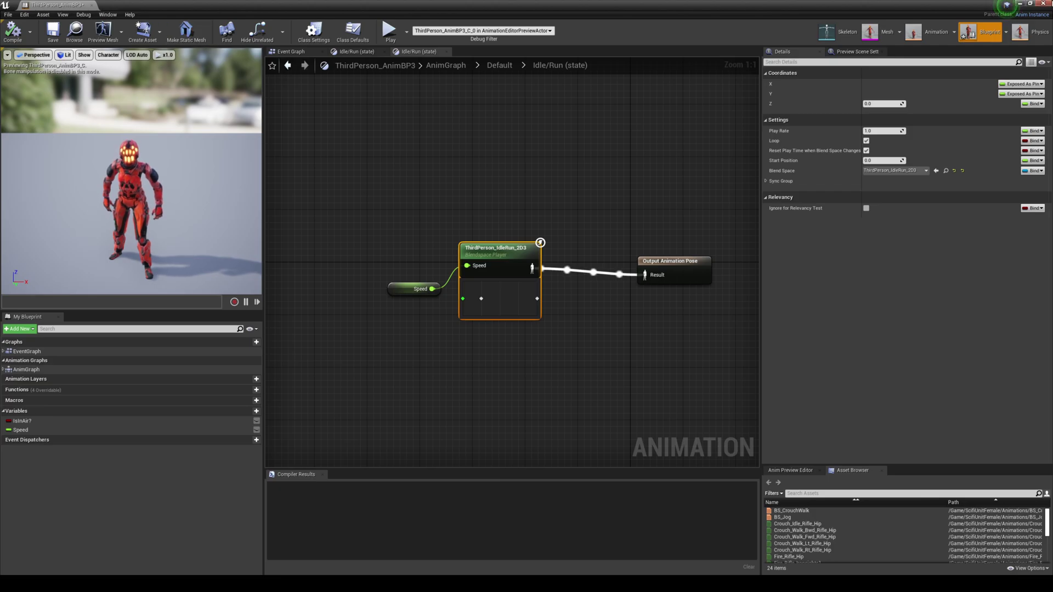
left_click(1041, 5)
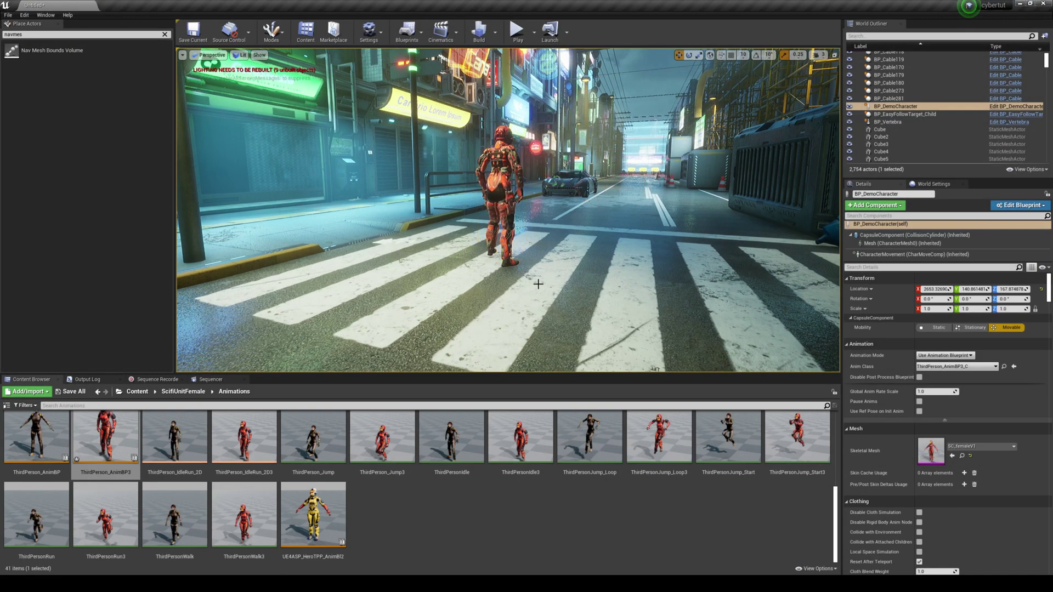